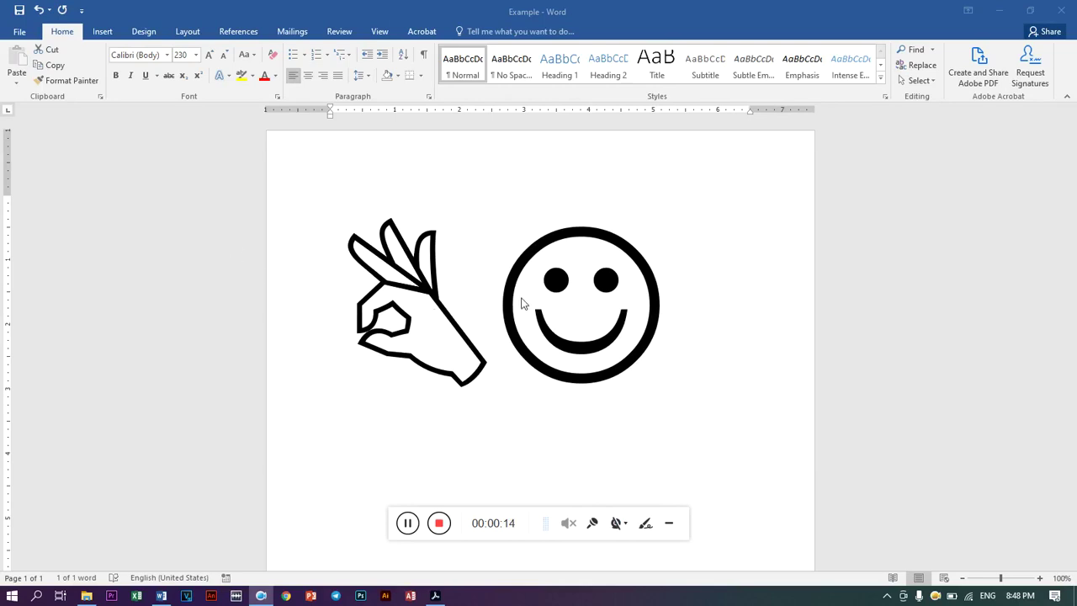
Select the line of hand and smiley pictures, then bring up the Acrobat shapes guide
triple_click(697, 348)
left_click(671, 526)
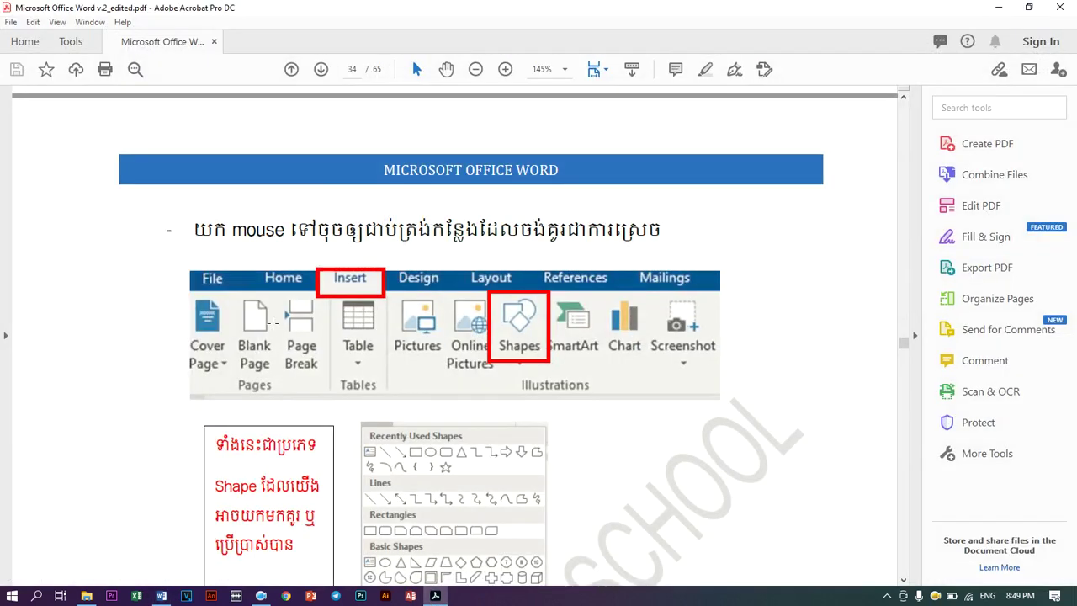
Scroll the Acrobat tutorial to section '17. Shapes' on page 33
scroll(272, 322, "up", 5)
scroll(301, 312, "up", 5)
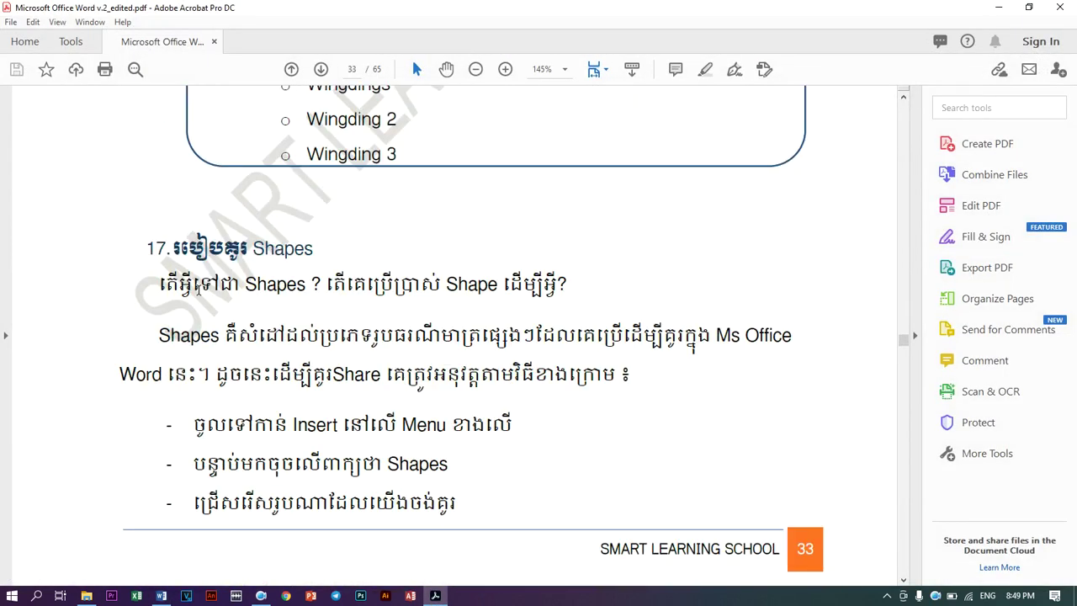
scroll(194, 217, "down", 2)
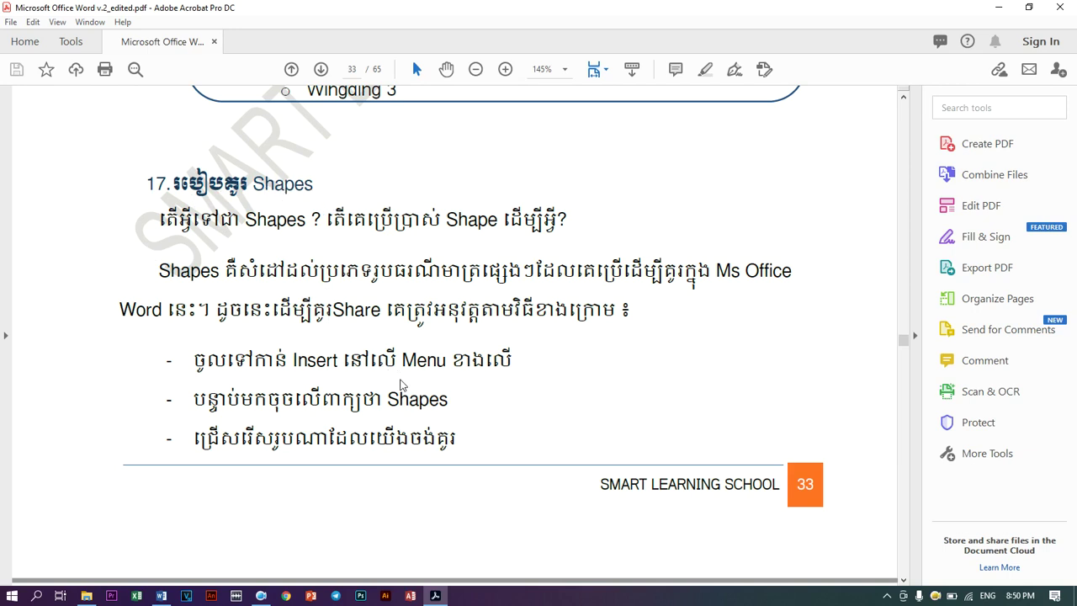
Back in Word, insert a page break after the hand and smiley pictures
left_click(996, 11)
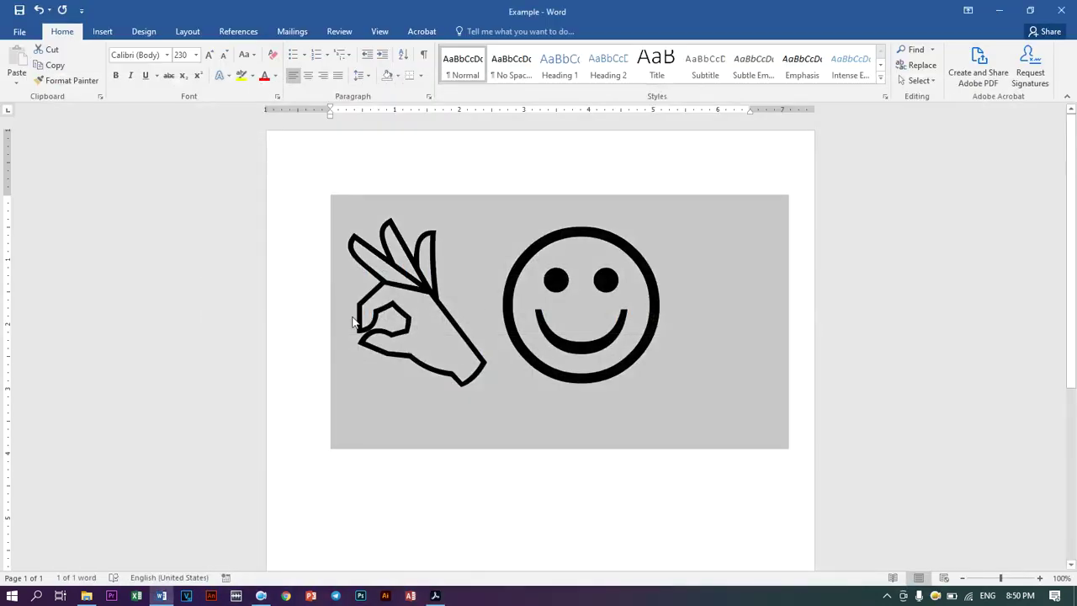
scroll(696, 371, "down", 3)
left_click(697, 371)
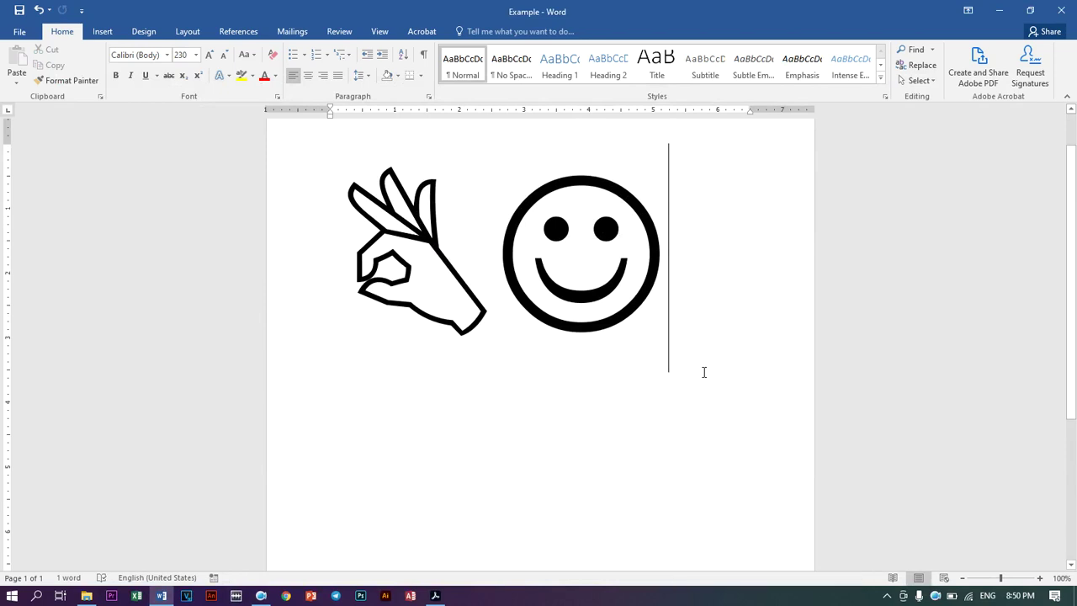
scroll(704, 375, "down", 5)
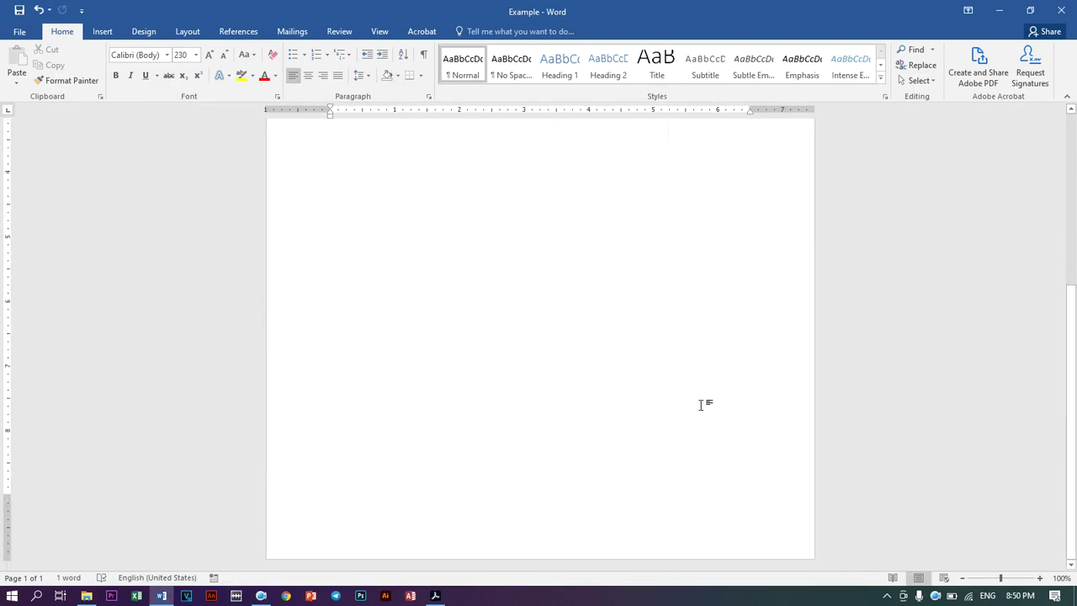
key("Return")
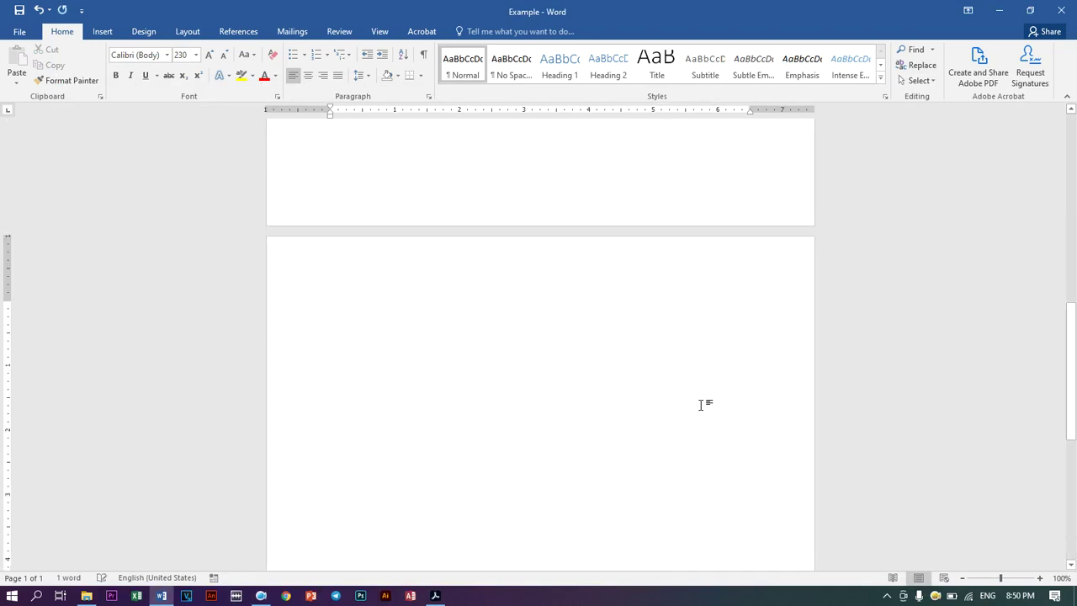
Set the font size on the new second page to 12
left_click(196, 54)
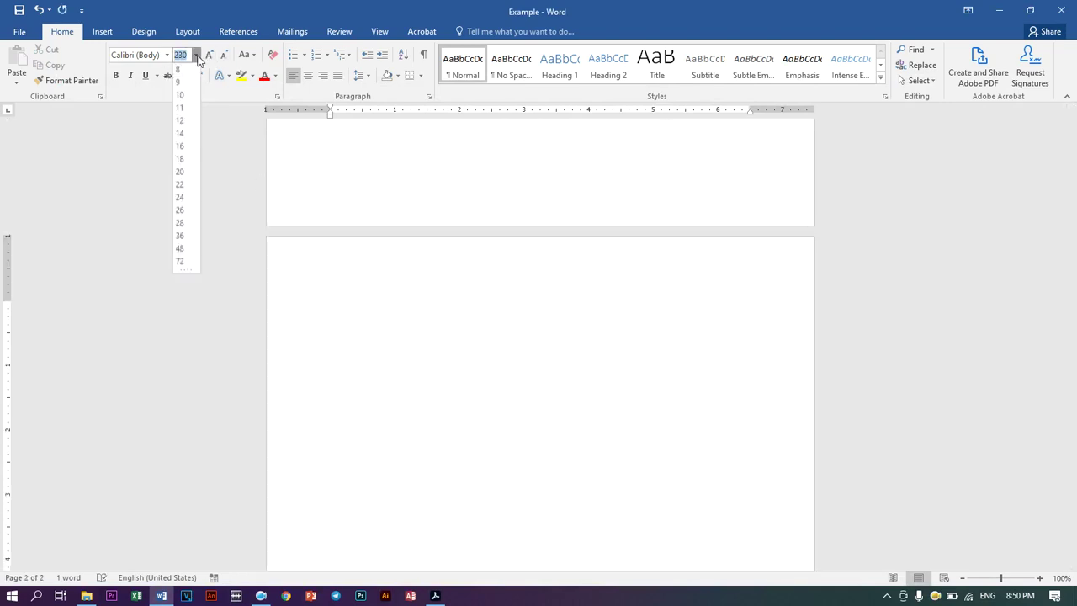
left_click(180, 120)
scroll(436, 376, "up", 5)
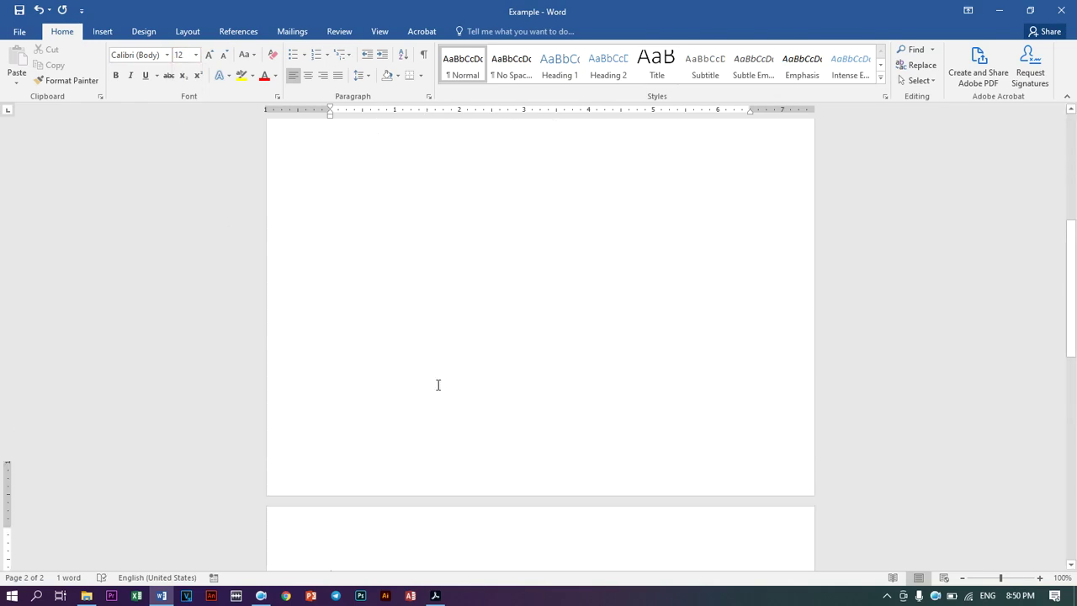
scroll(436, 379, "down", 7)
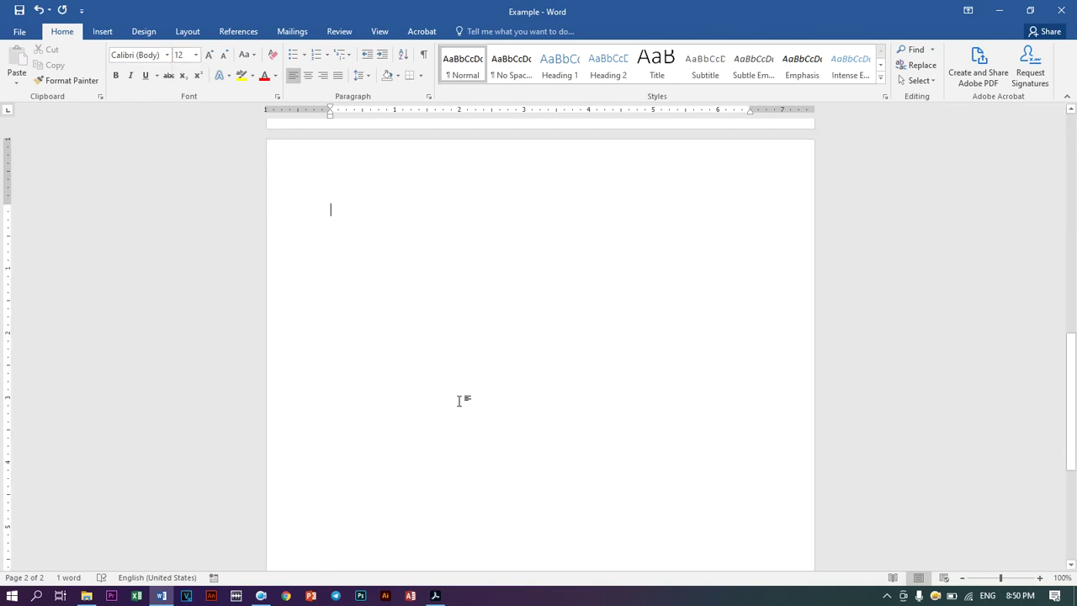
Open the Shapes gallery from the Insert ribbon
left_click(99, 32)
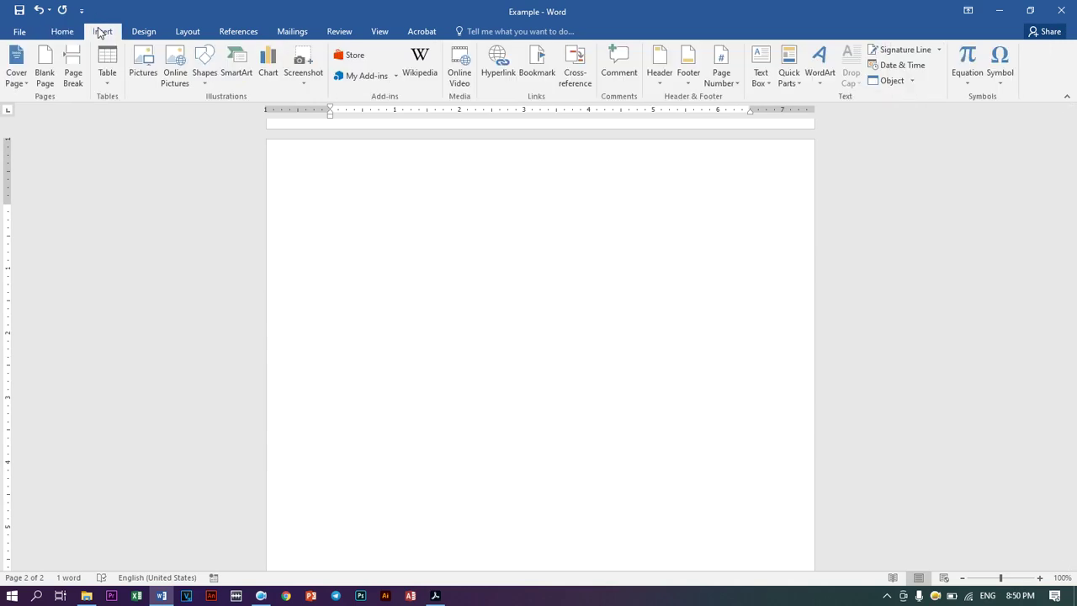
left_click(209, 80)
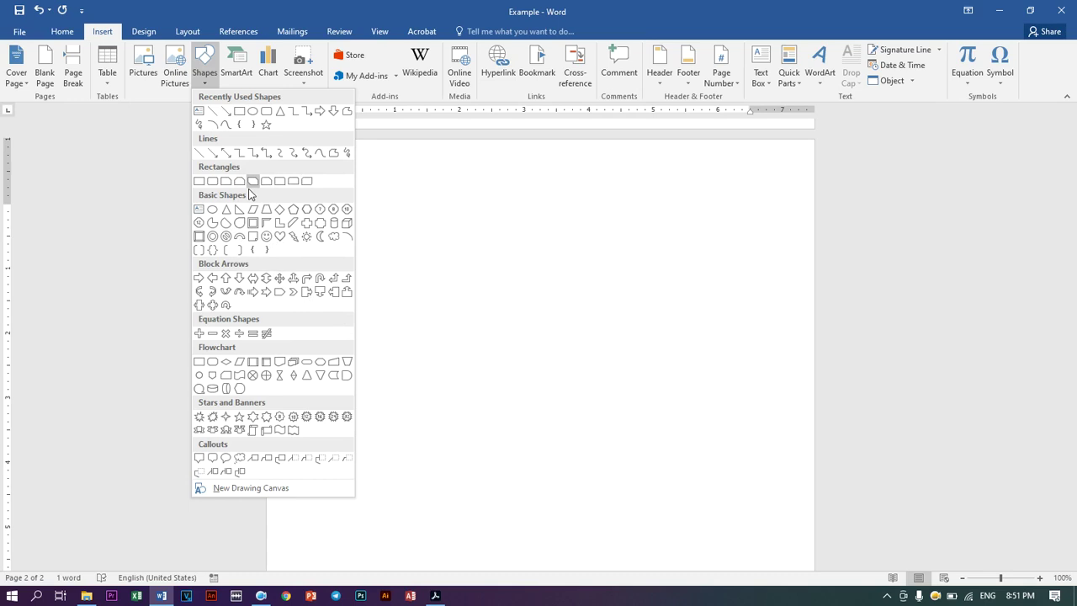
Draw a Can shape on page 2, about 1.76" high by 1.3" wide, and select it
left_click(337, 225)
mouse_move(420, 263)
left_mouse_down()
mouse_move(552, 465)
mouse_move(517, 389)
left_mouse_up()
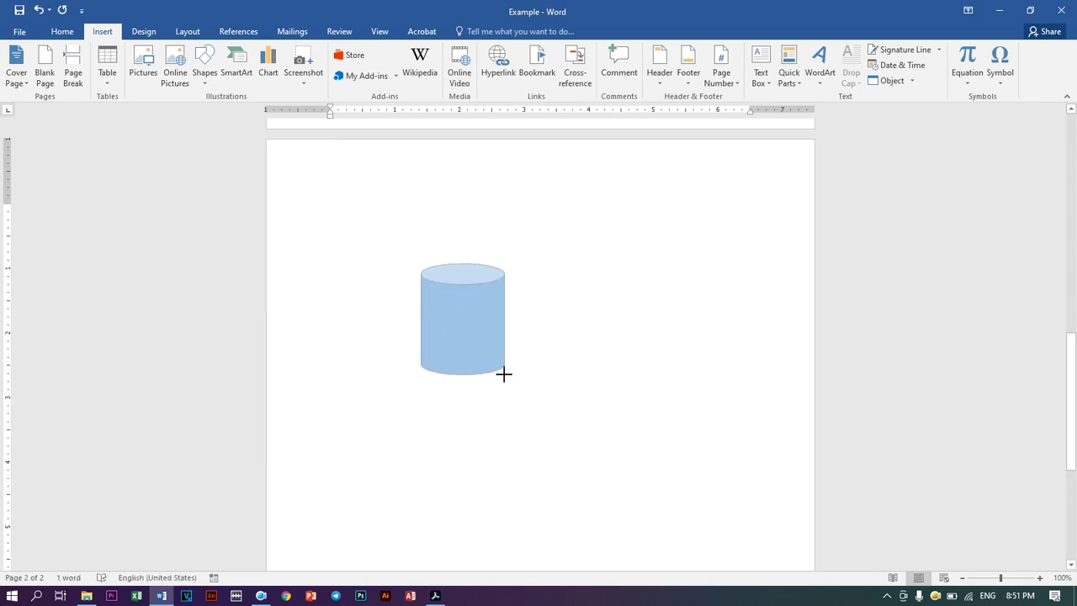
left_click_drag(517, 389, 505, 377)
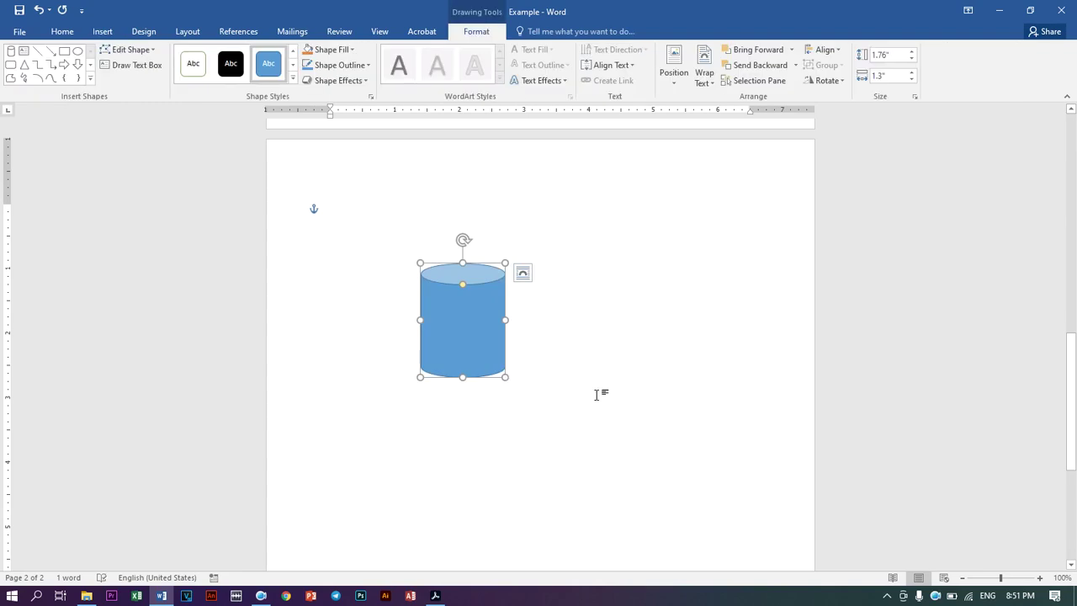
left_click(574, 371)
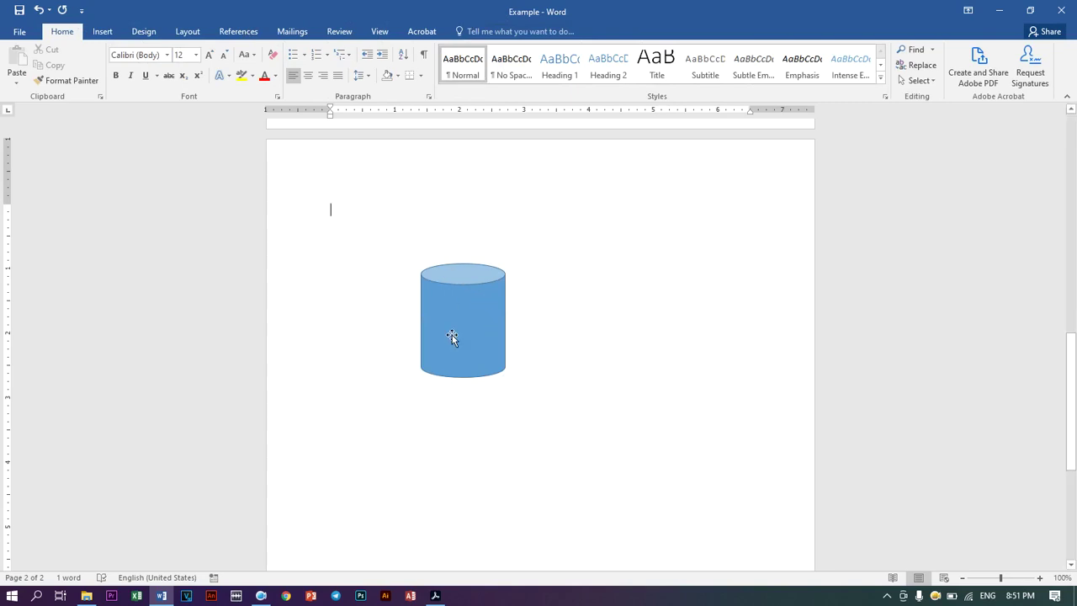
left_click(481, 339)
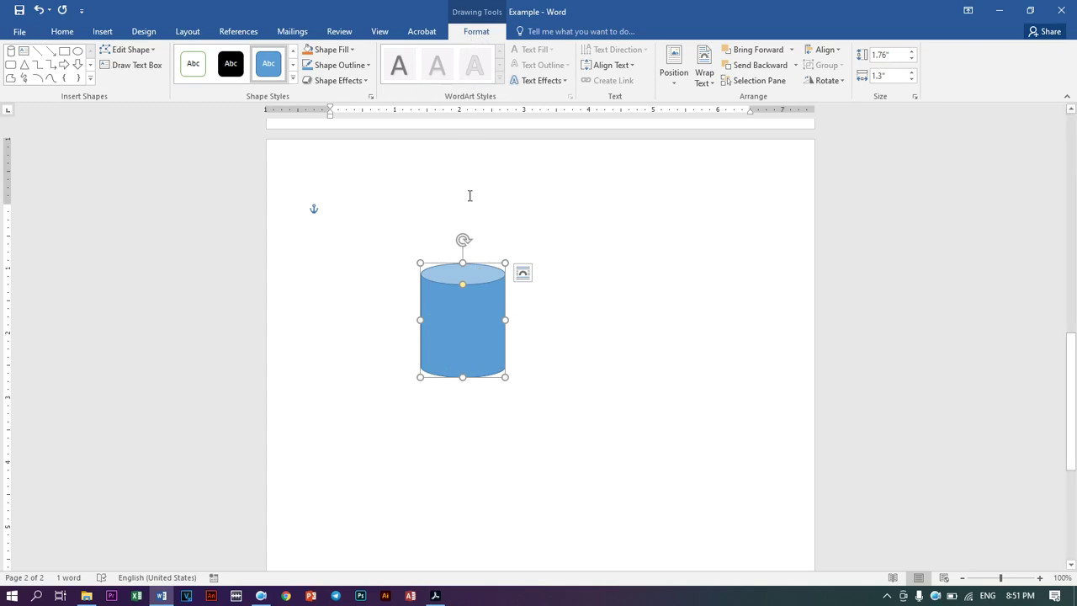
left_click(601, 334)
left_click(500, 314)
left_click(568, 353)
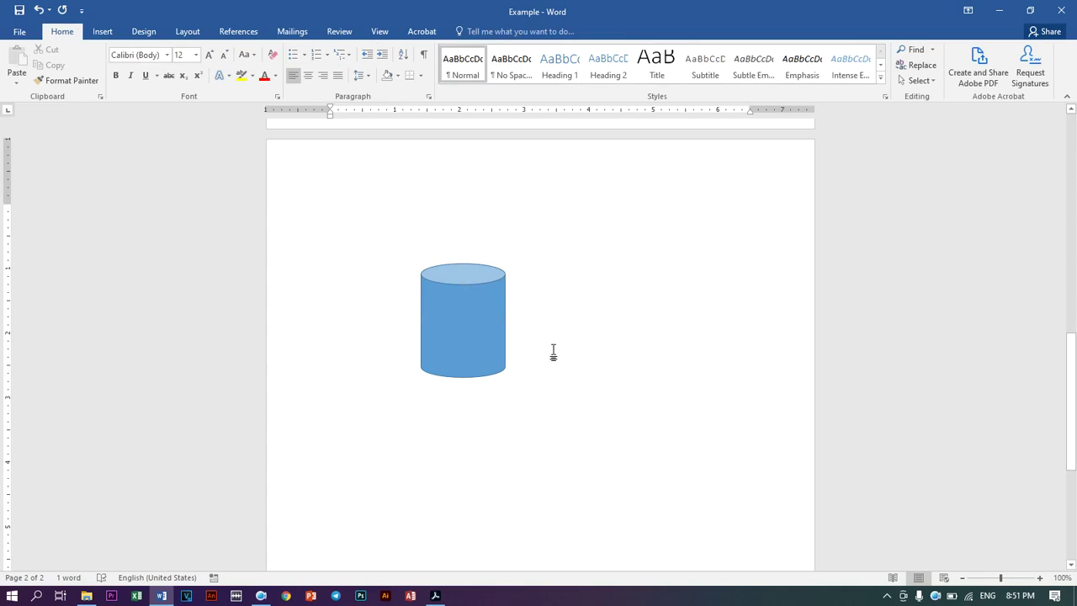
left_click(492, 335)
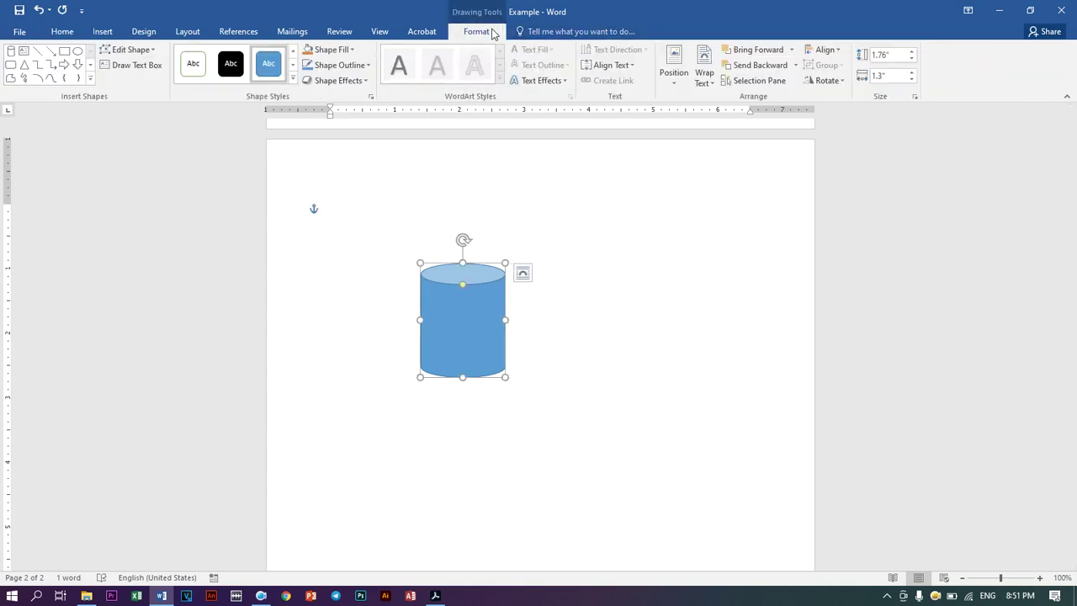
left_click(90, 78)
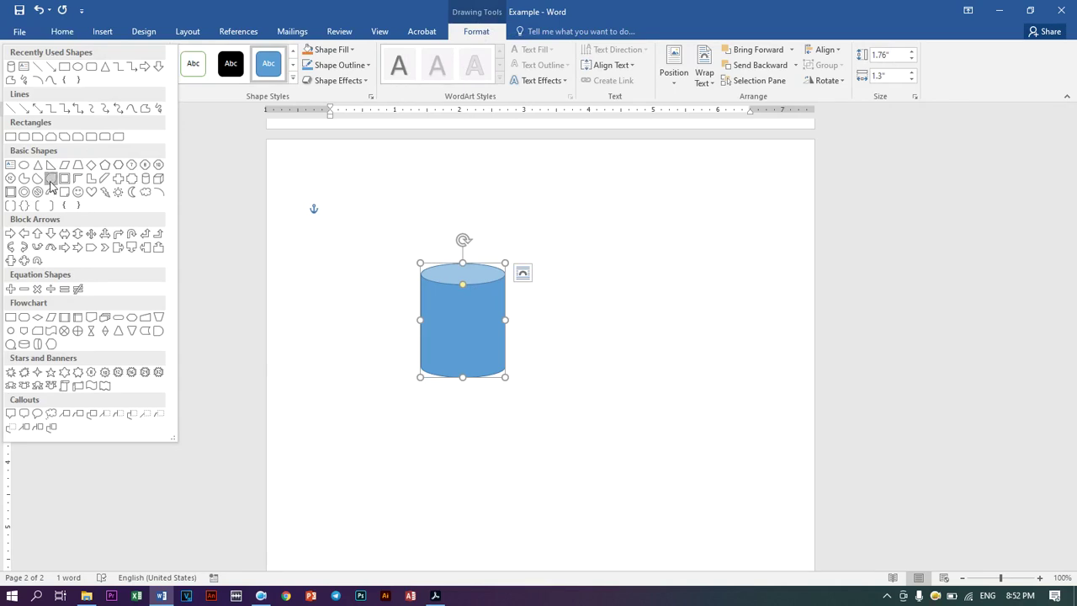
Draw a 2.23" by 2.17" Teardrop right of the cylinder, then reselect the cylinder
left_click(50, 179)
left_click_drag(544, 298, 686, 439)
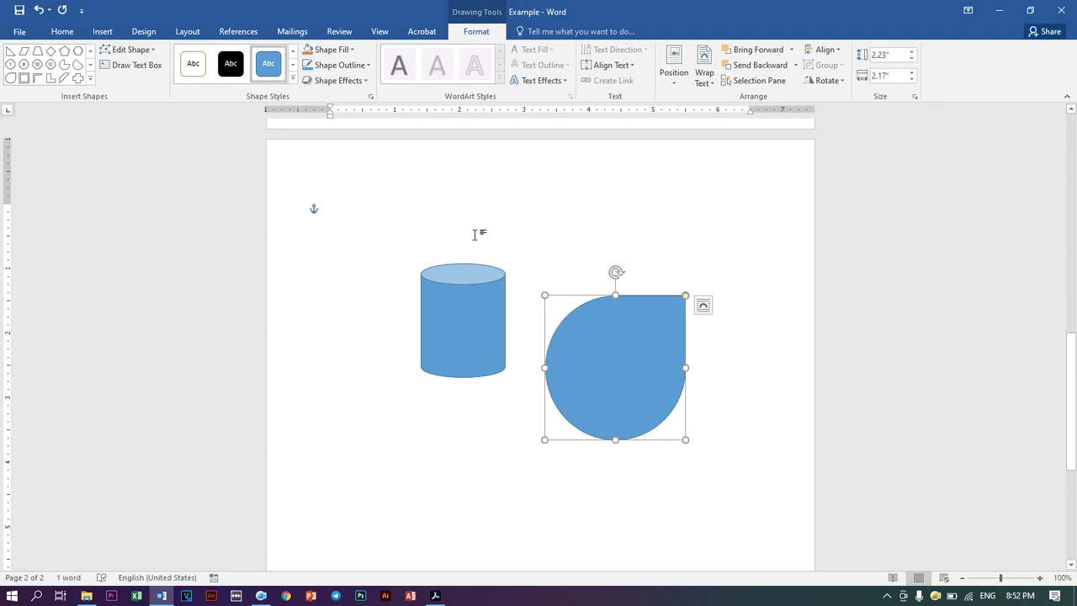
left_click(409, 427)
left_click(483, 308)
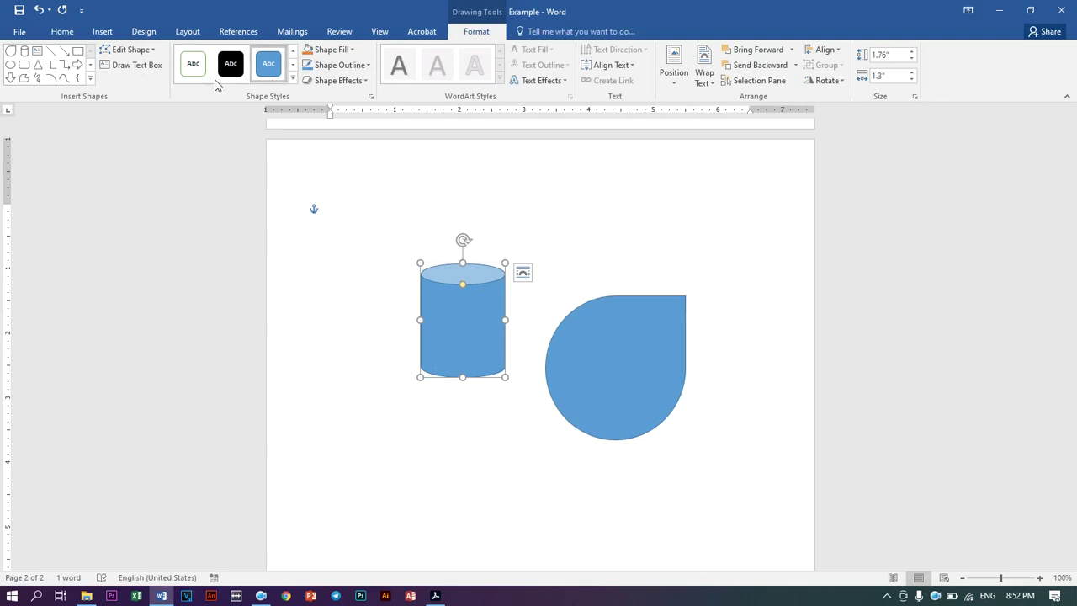
Restyle the cylinder with a red outline and a dark blue fill
left_click(292, 77)
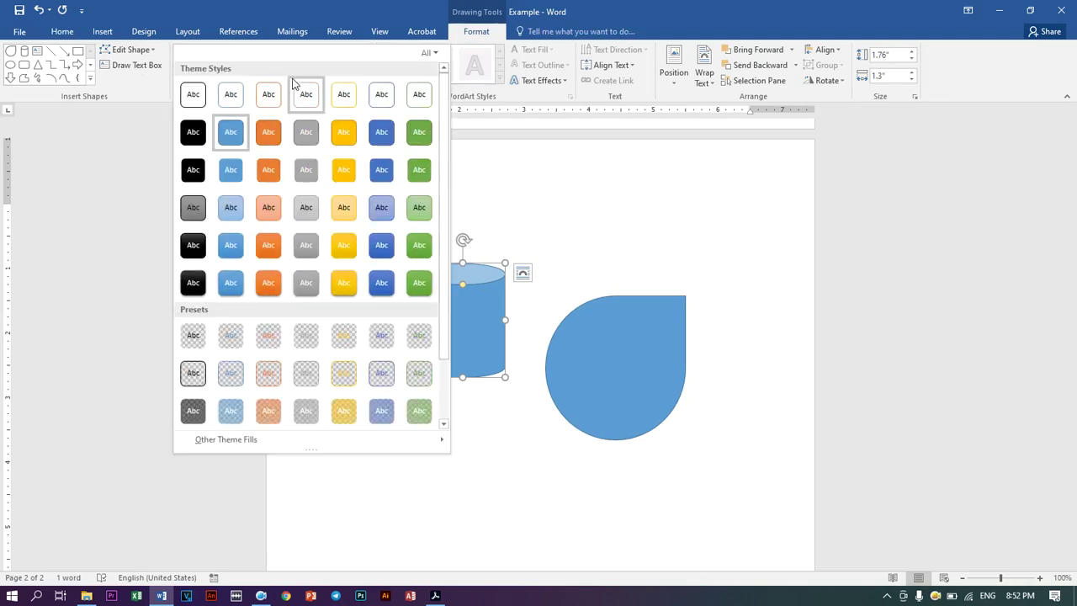
left_click(344, 142)
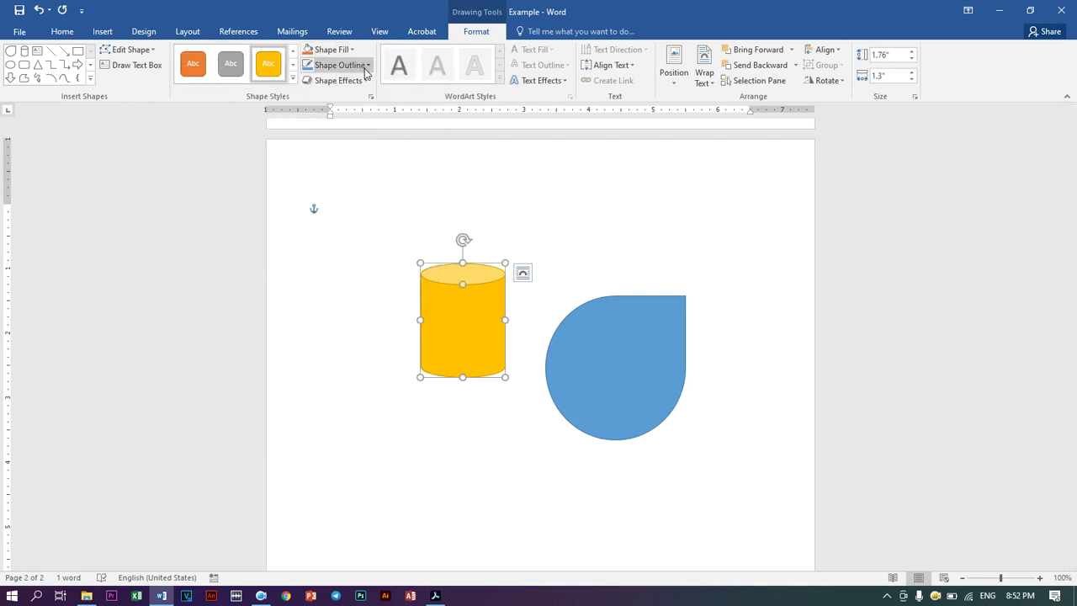
left_click(367, 65)
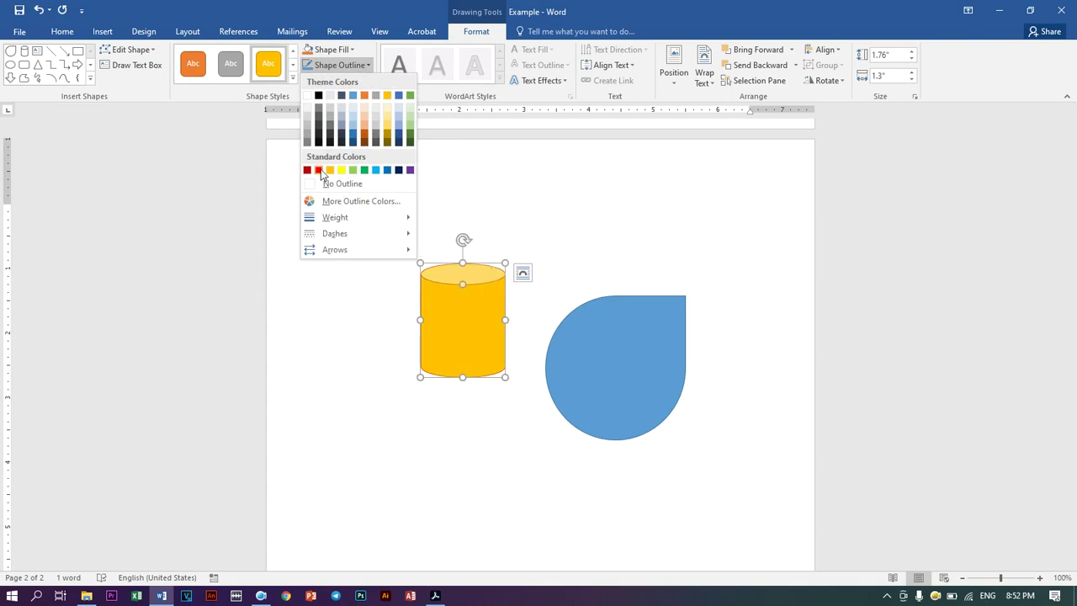
left_click(319, 170)
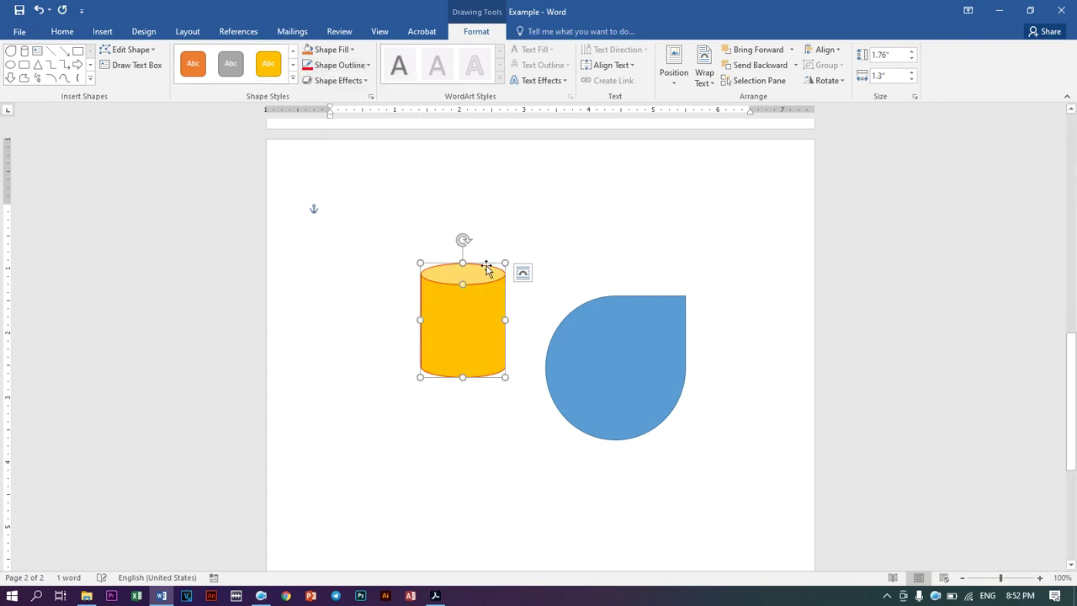
left_click(351, 50)
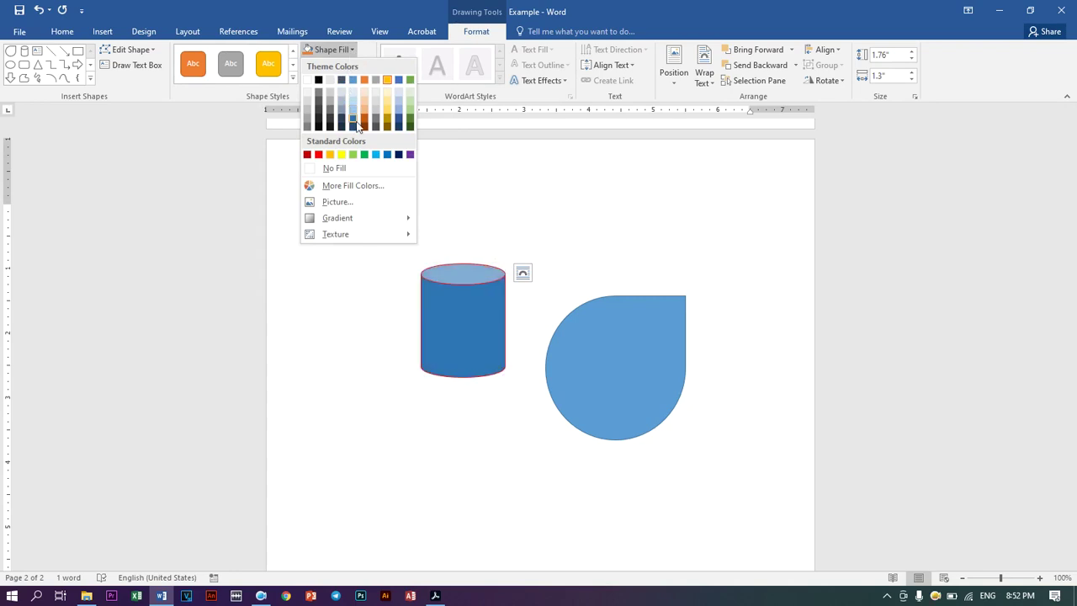
left_click(352, 125)
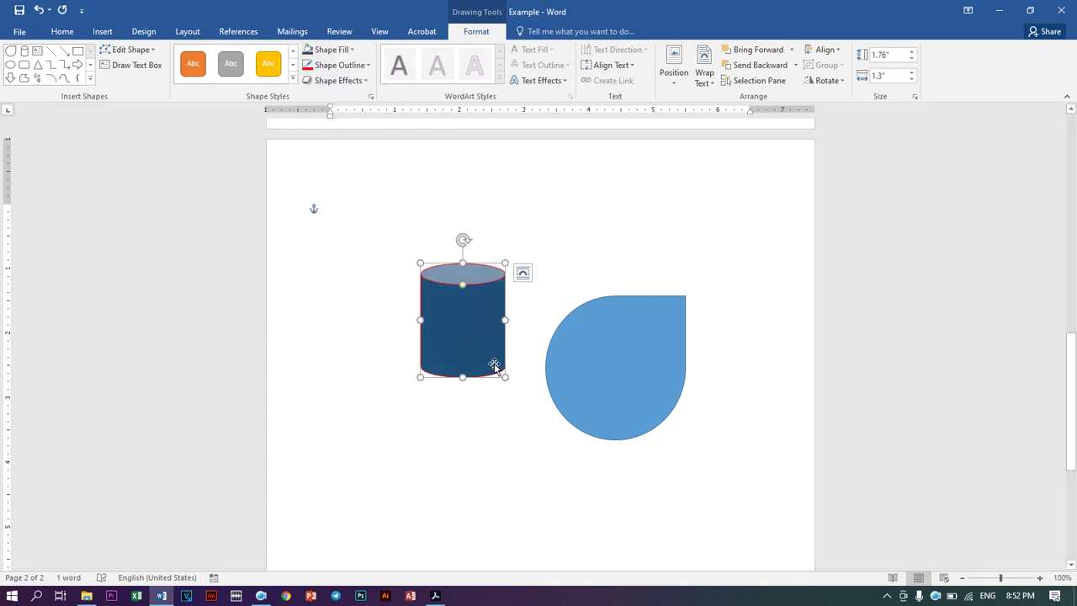
left_click(372, 81)
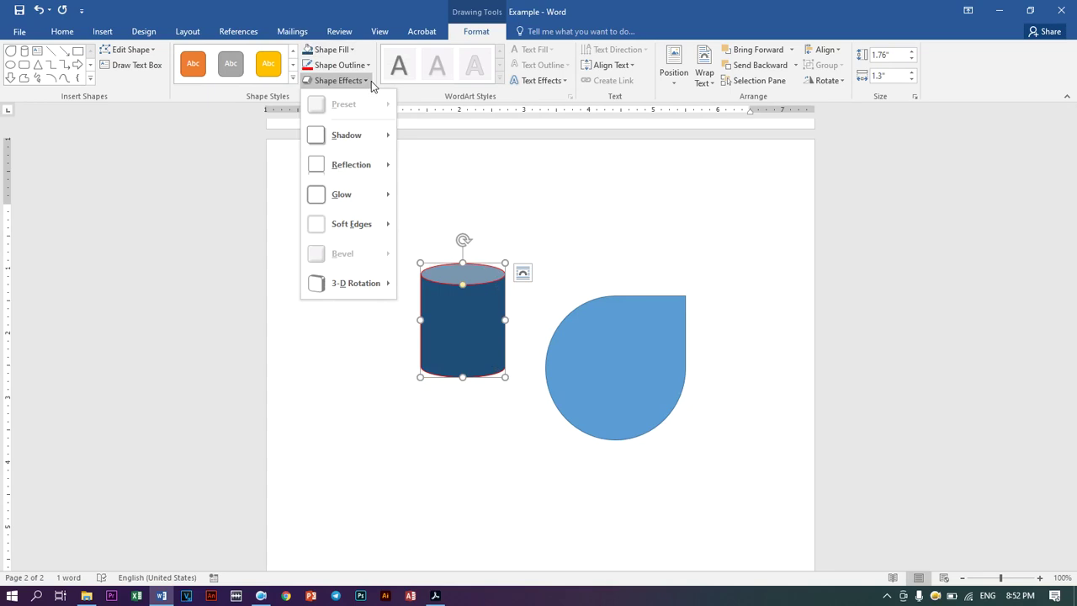
Tilt the cylinder with a Parallel 3-D rotation and a shadow preset, leaving text effects unchanged
mouse_move(386, 288)
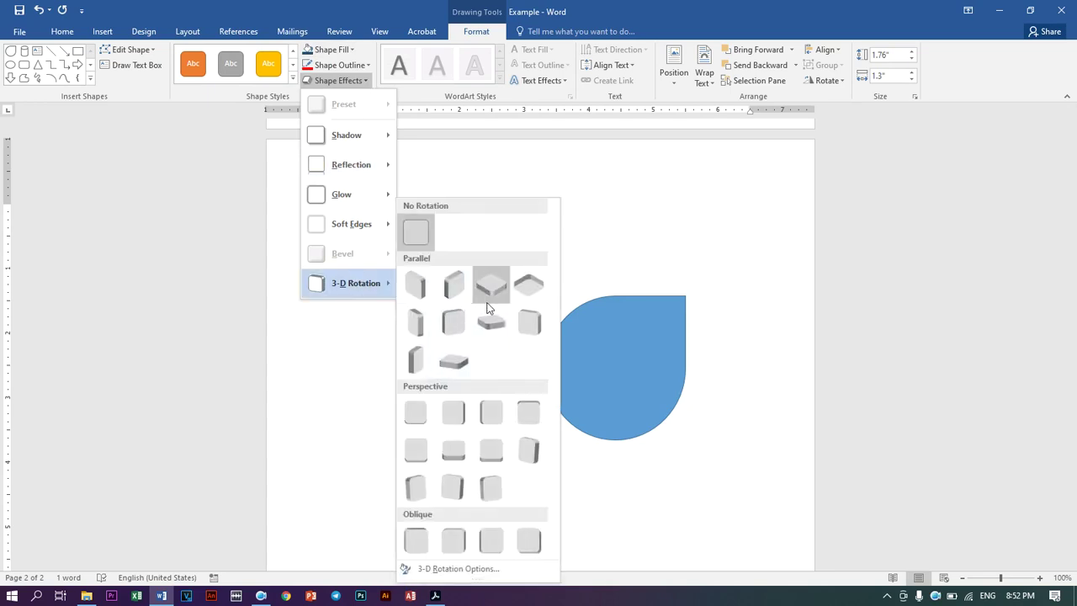
left_click(419, 324)
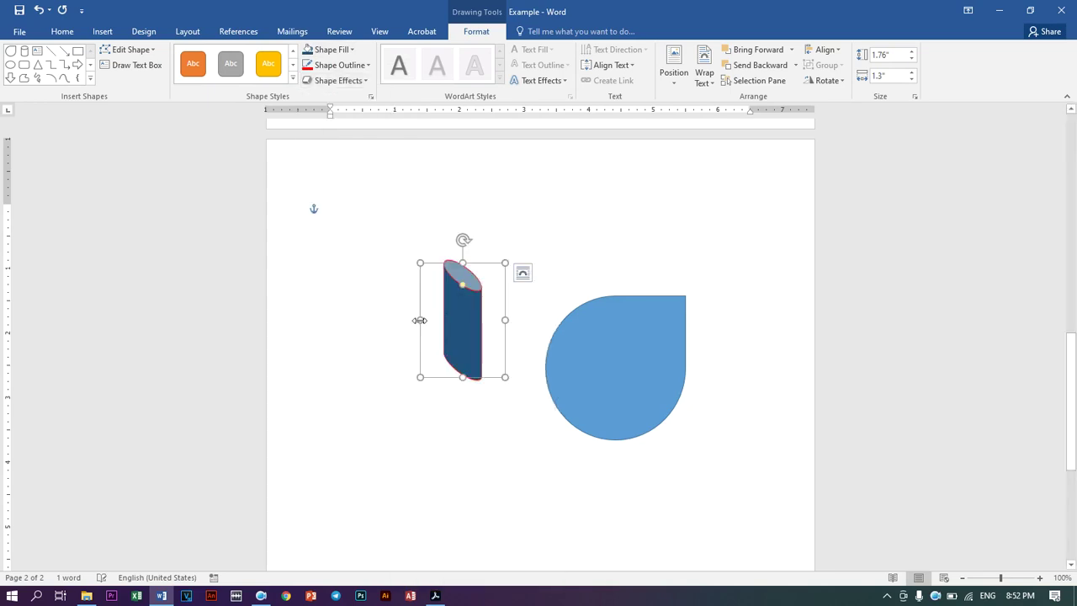
left_click(365, 79)
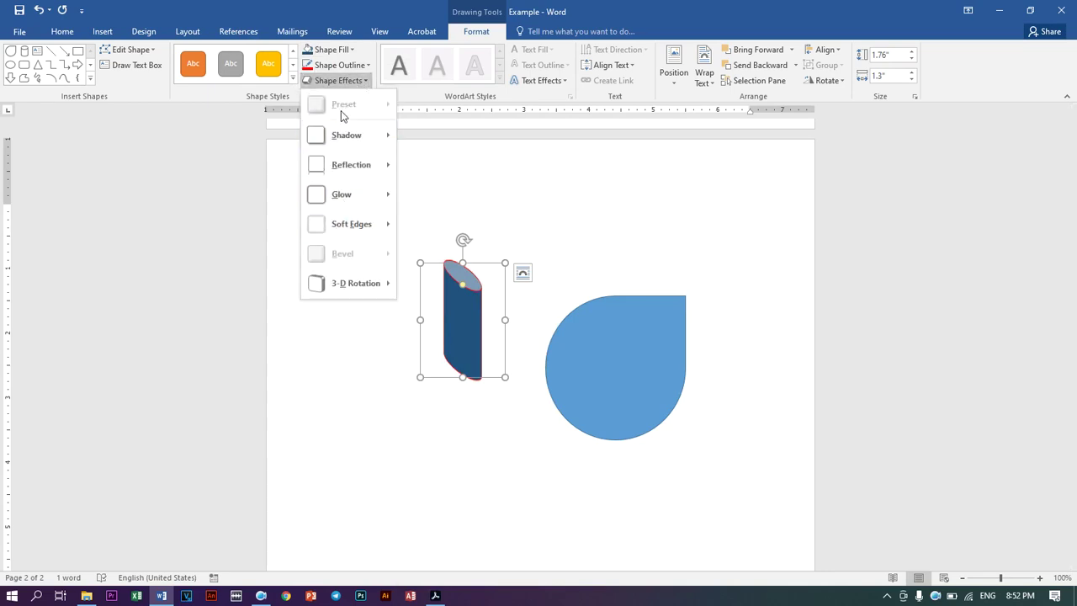
mouse_move(390, 145)
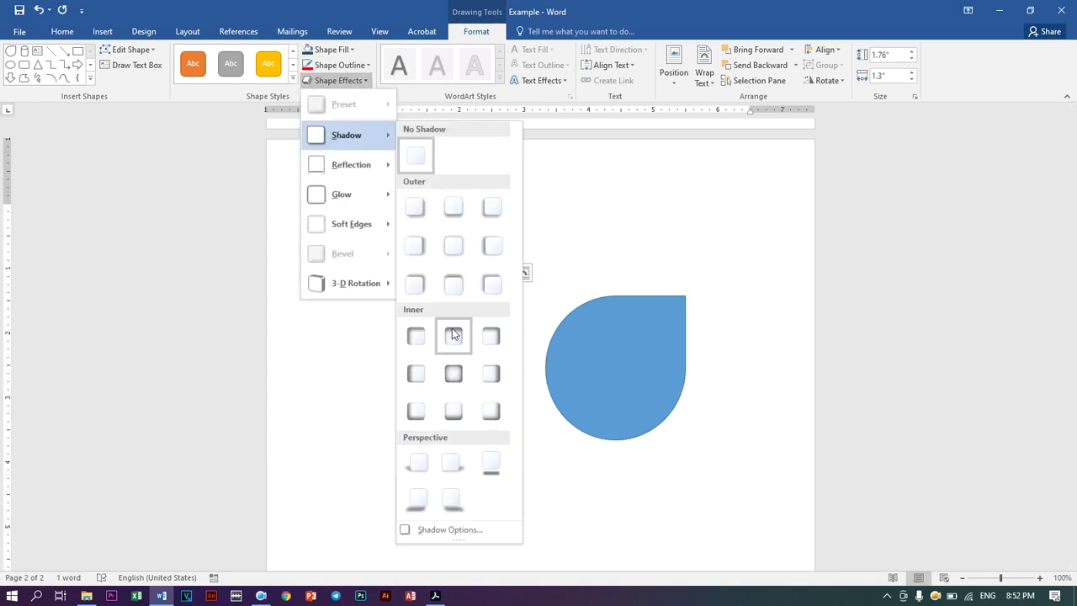
left_click(491, 243)
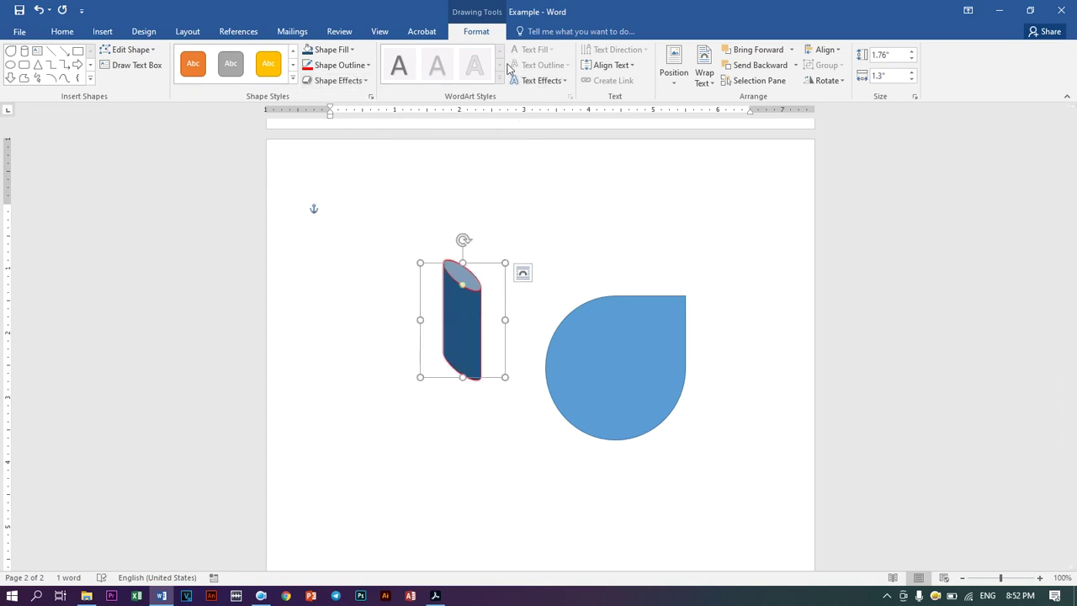
left_click(561, 81)
mouse_move(567, 256)
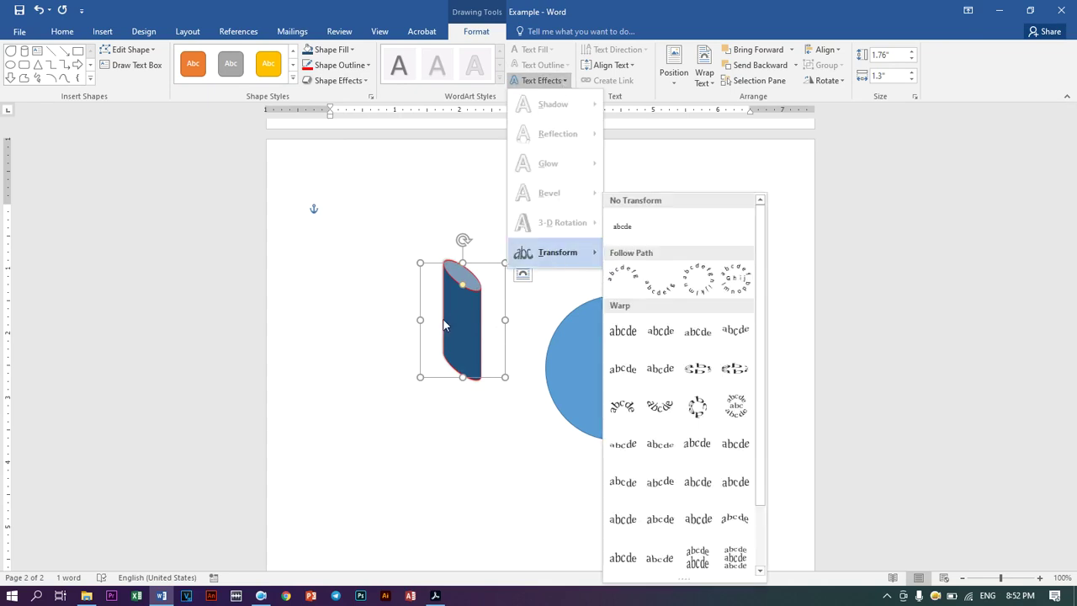
left_click(437, 211)
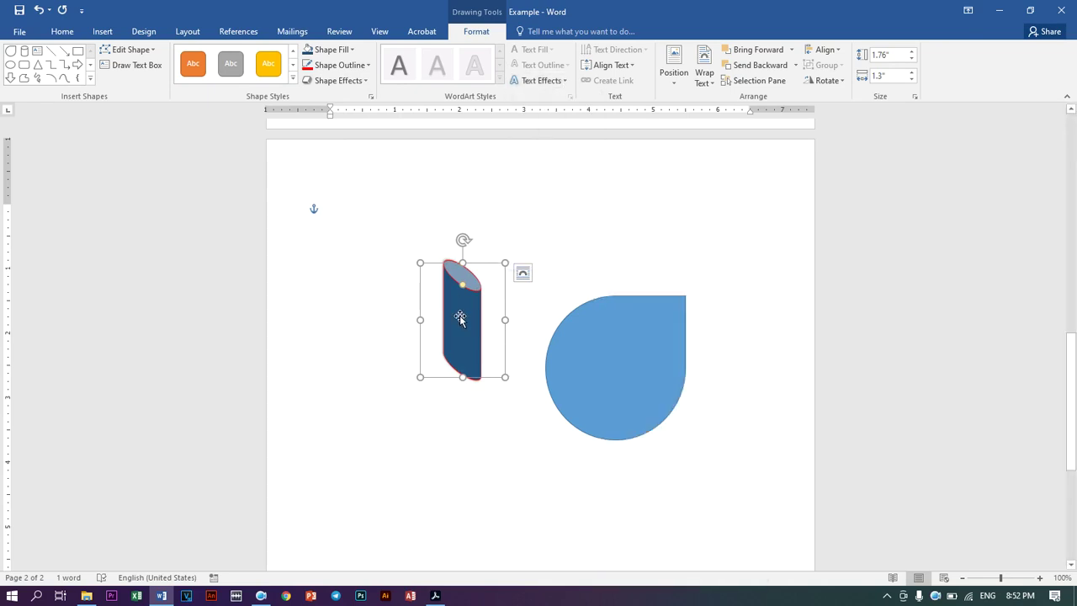
Type the word 'Test' inside the teardrop shape, correcting the typo
left_click(606, 362)
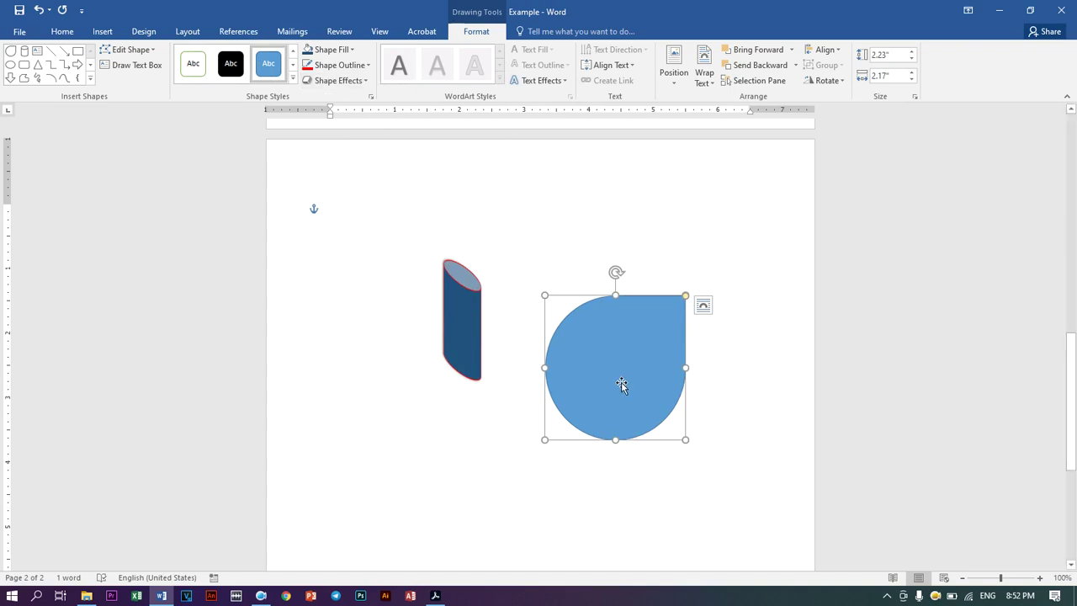
type("Test")
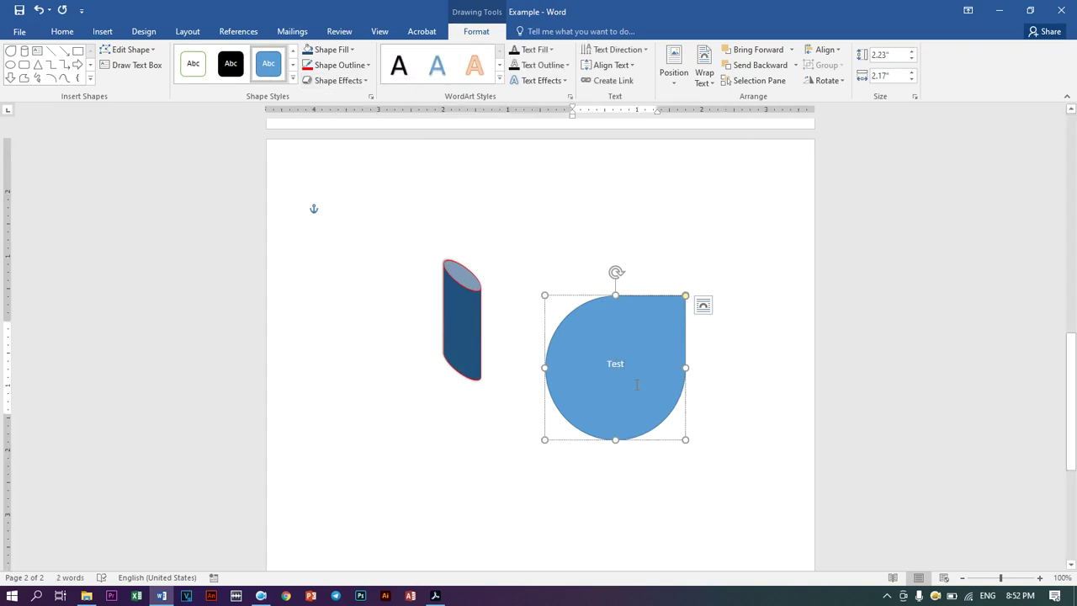
left_click_drag(652, 360, 589, 362)
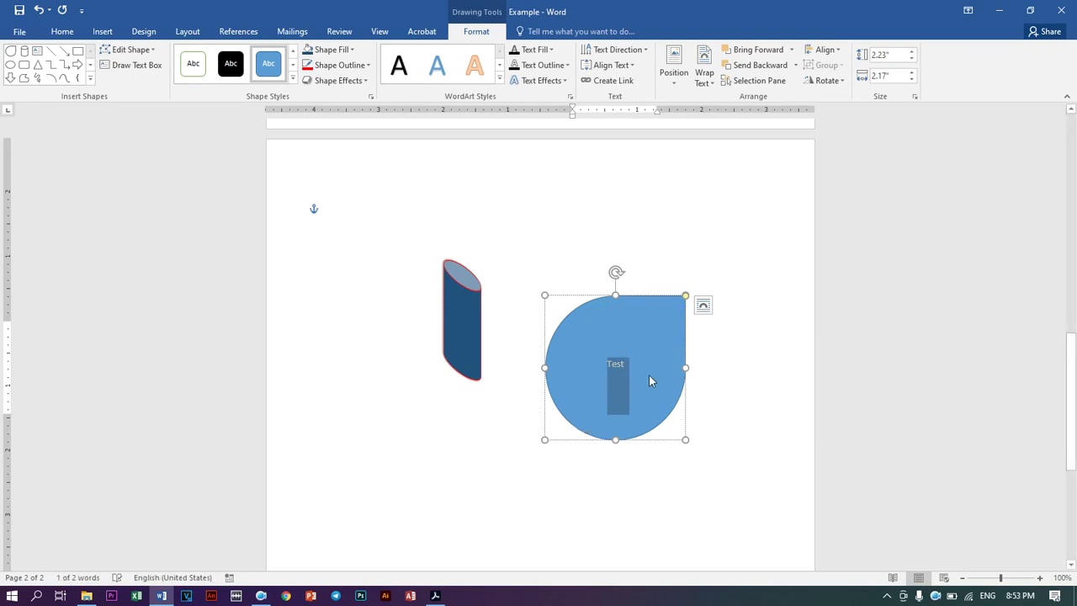
left_click(707, 405)
left_click(632, 310)
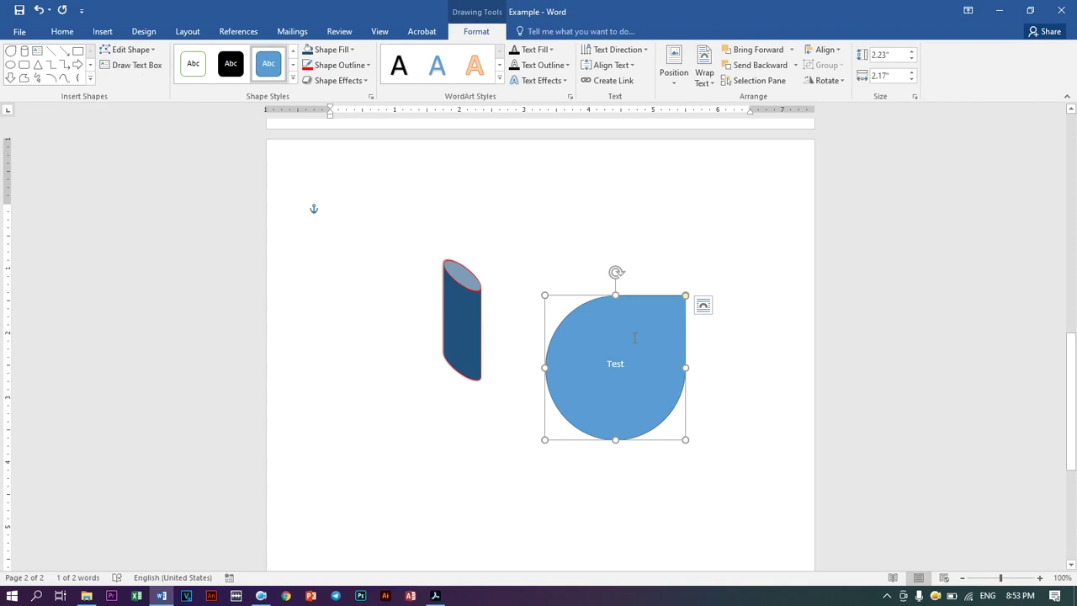
type("s")
key("BackSpace")
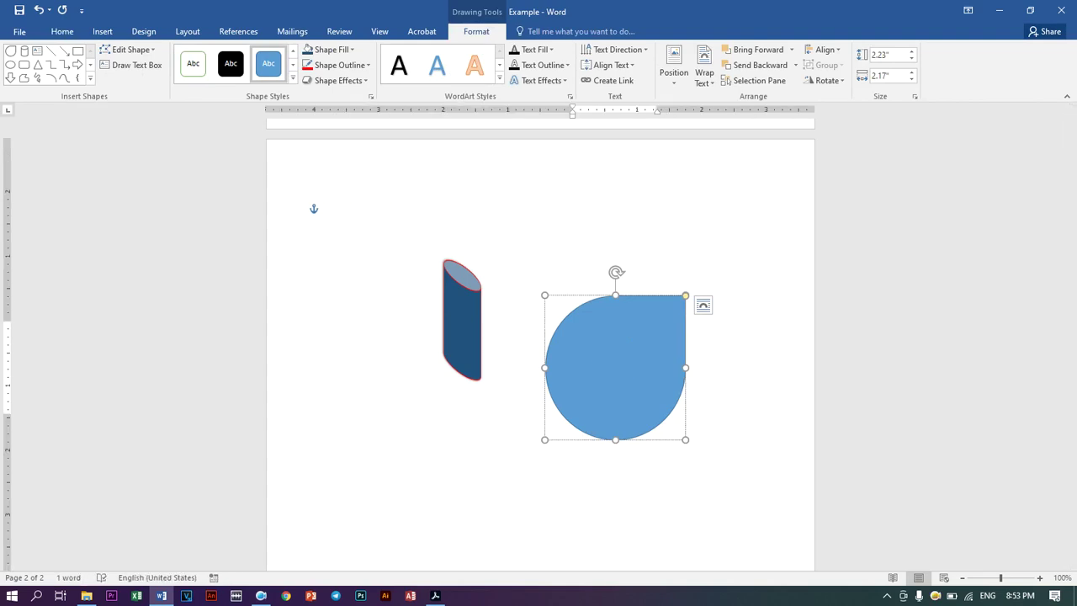
type("Test")
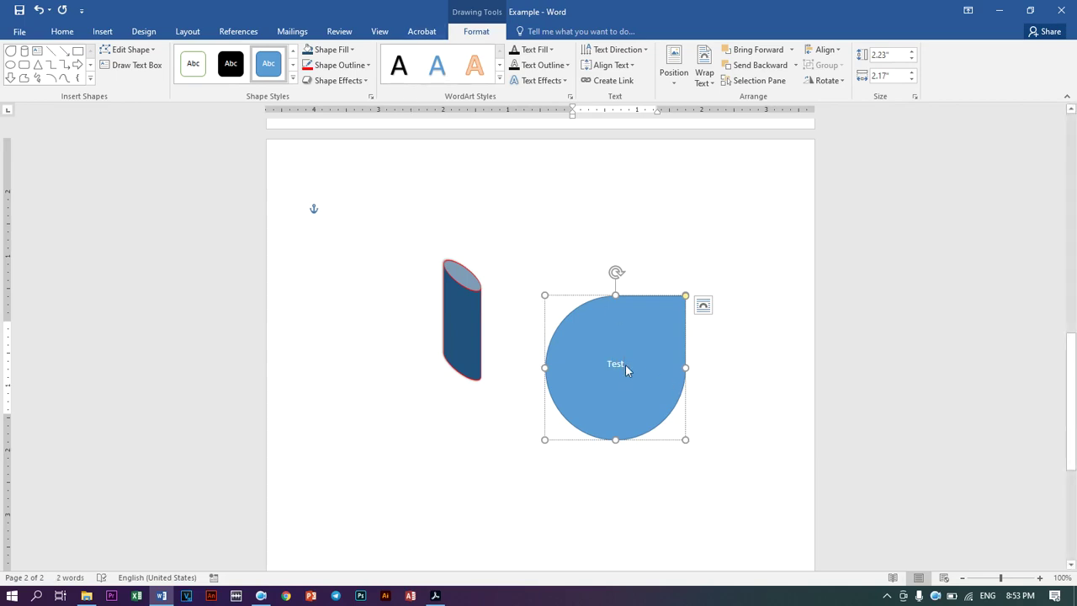
Recolour the teardrop's 'Test' text with a faint grey text fill
double_click(625, 370)
left_click(536, 50)
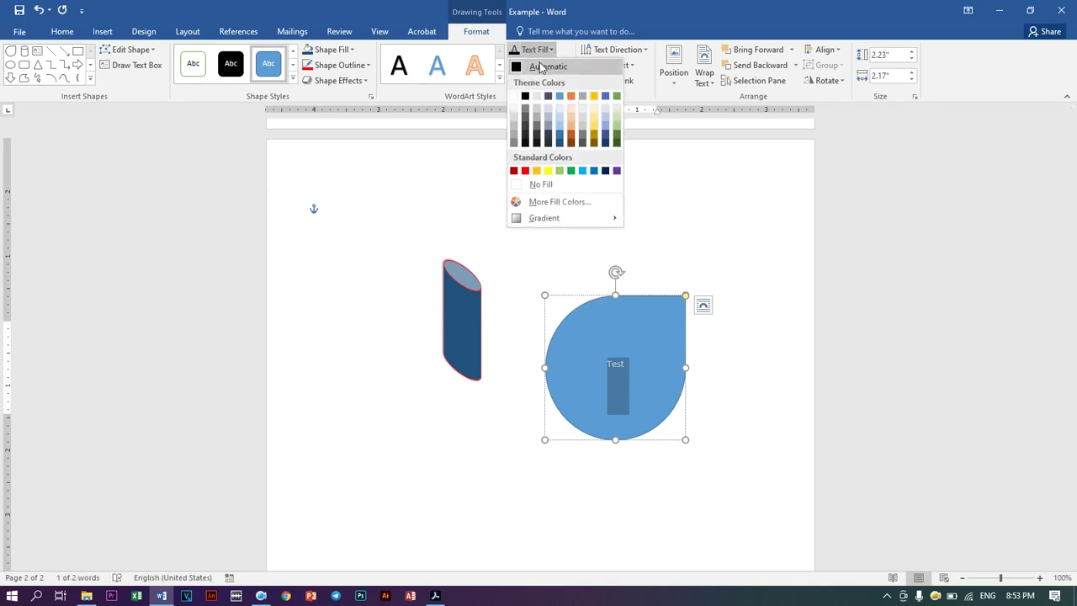
left_click(526, 106)
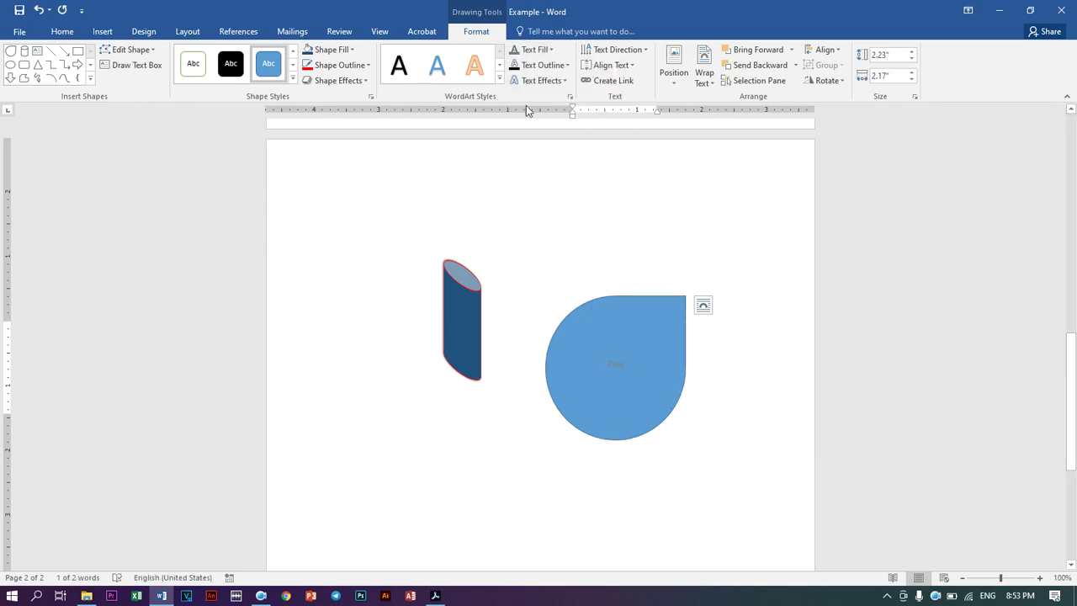
left_click(628, 66)
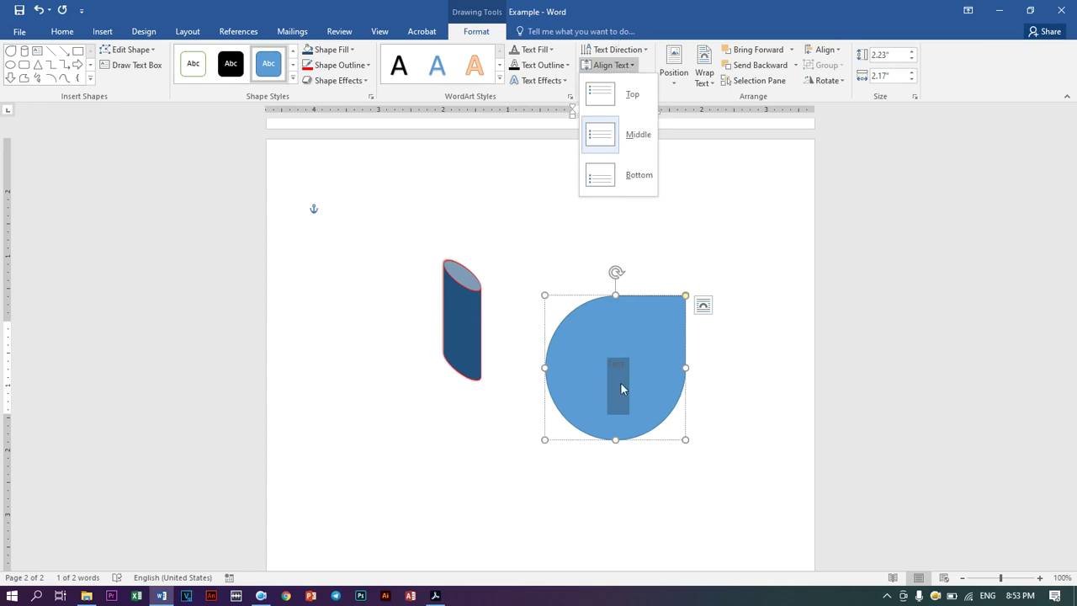
Leave the teardrop's text direction unchanged and bring up its Position gallery
left_click(646, 50)
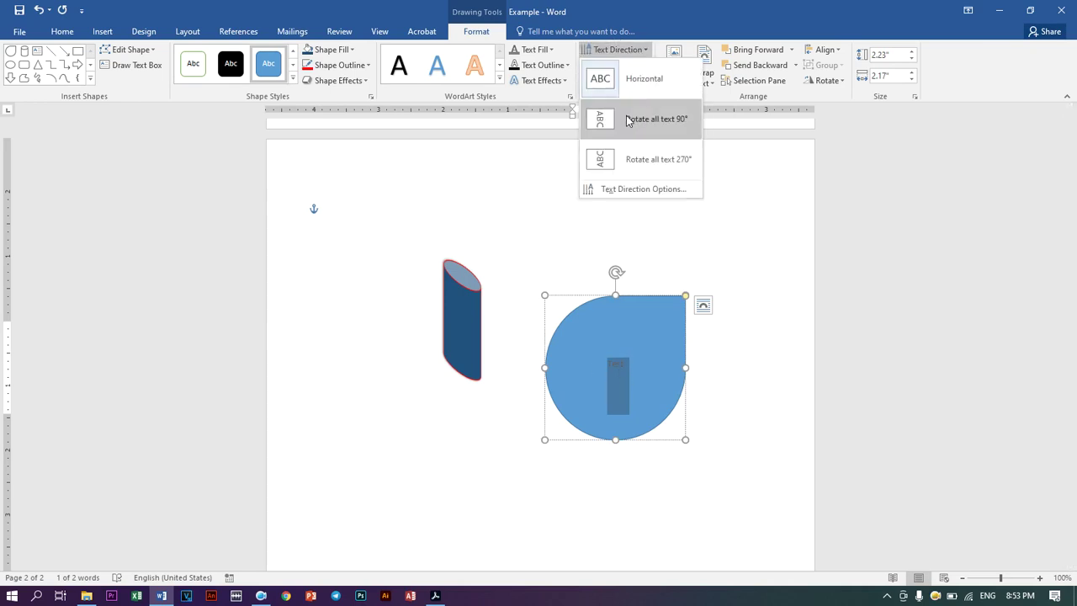
key("Escape")
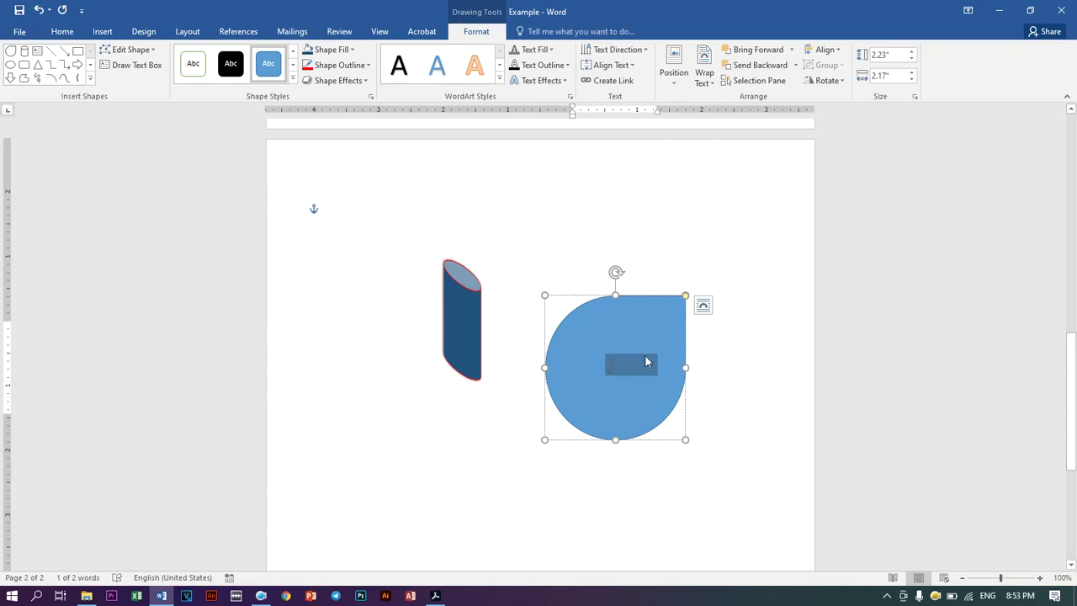
left_click(673, 80)
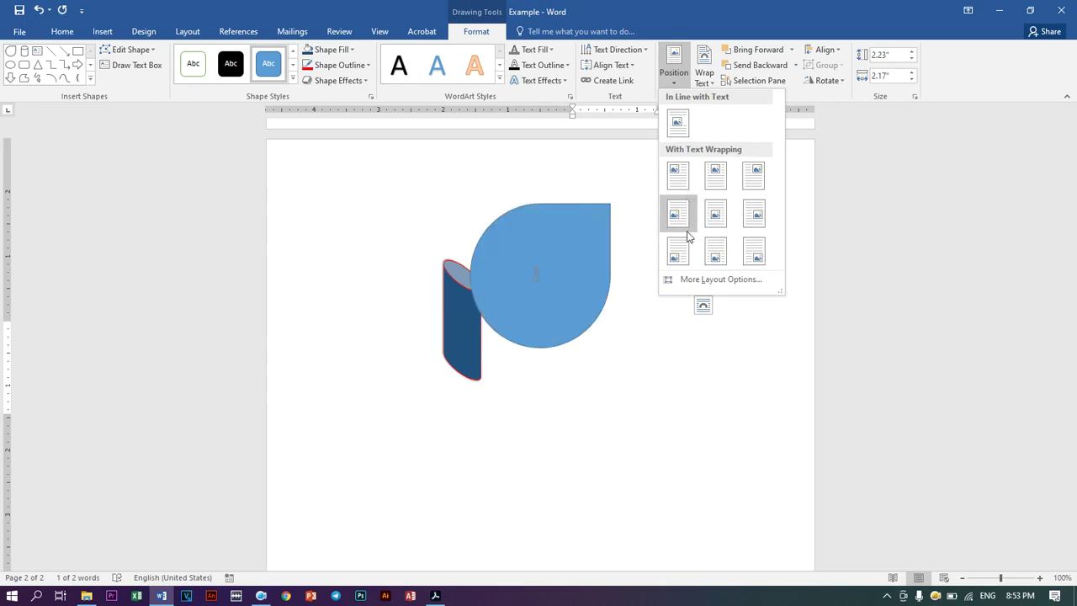
Position the teardrop at middle right of the page with Top and Bottom text wrapping
left_click(751, 212)
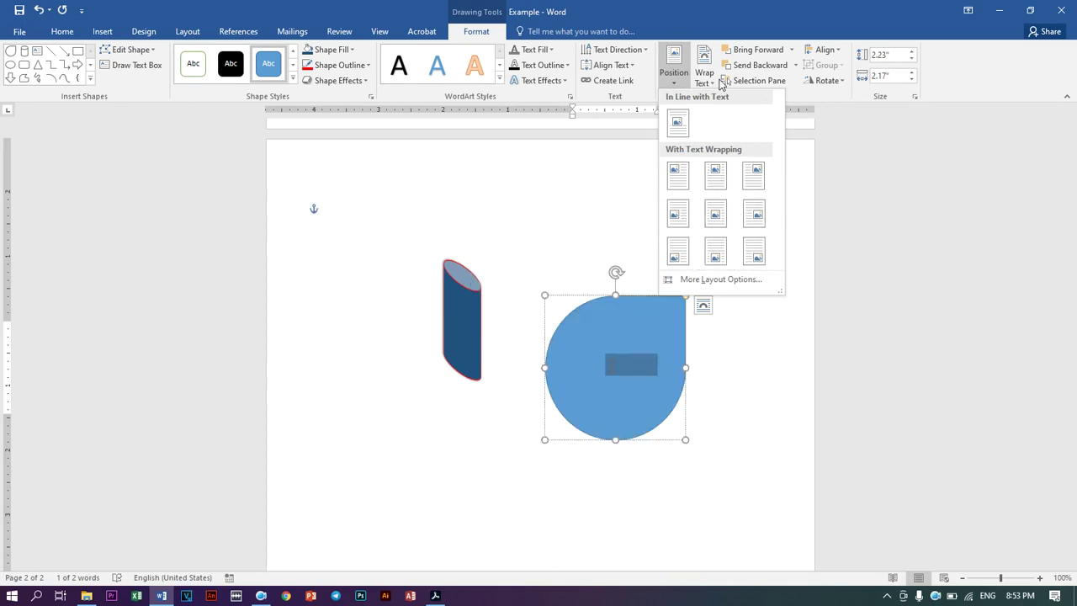
left_click(711, 88)
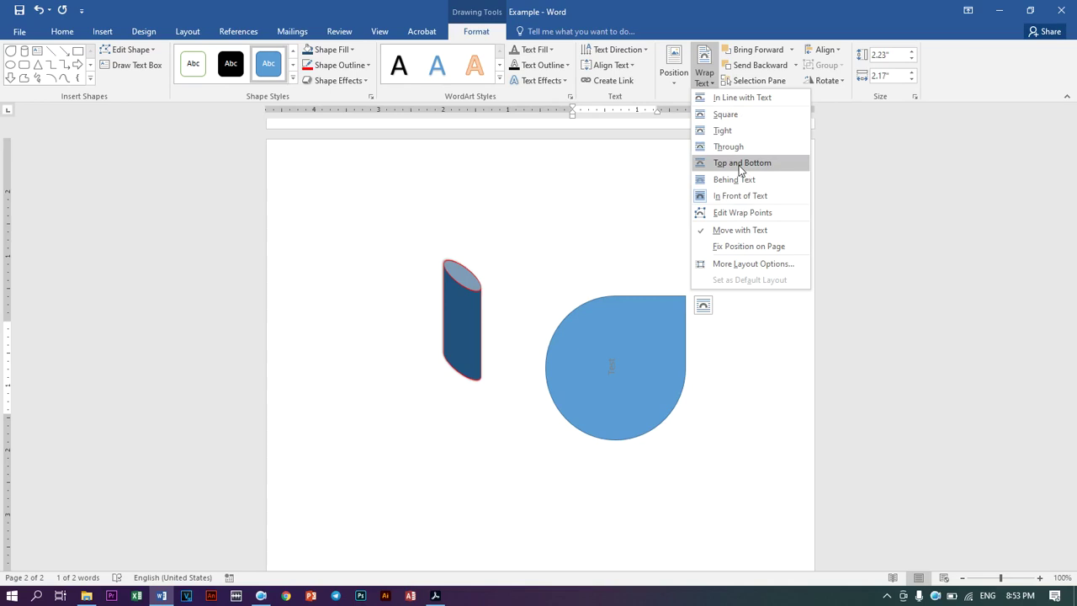
left_click(740, 165)
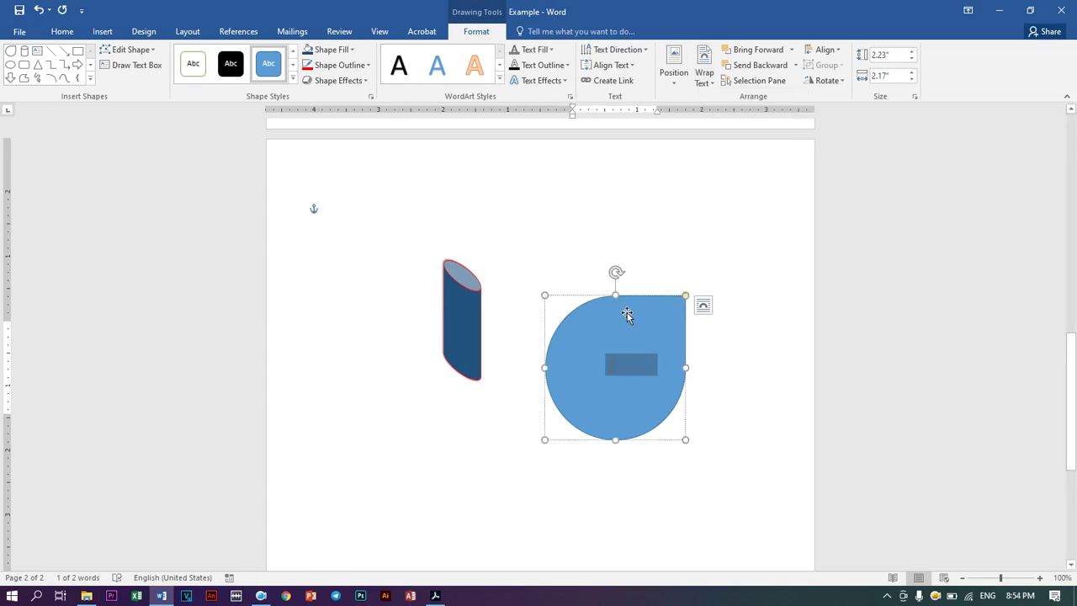
Move the teardrop left on top of the cylinder and bring it in front of text
left_click_drag(624, 309, 505, 290)
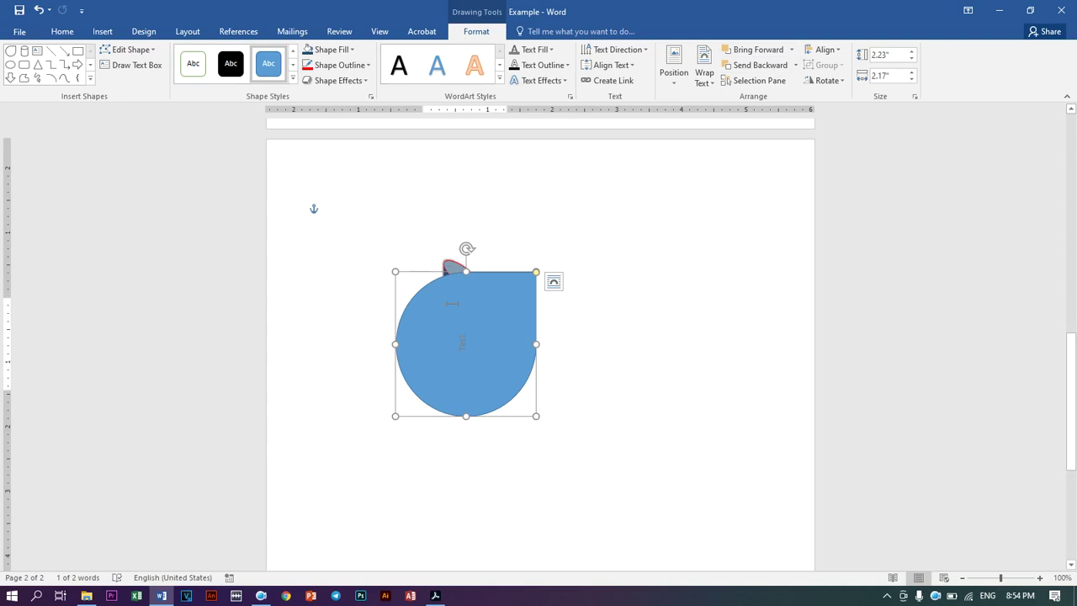
left_click(432, 291)
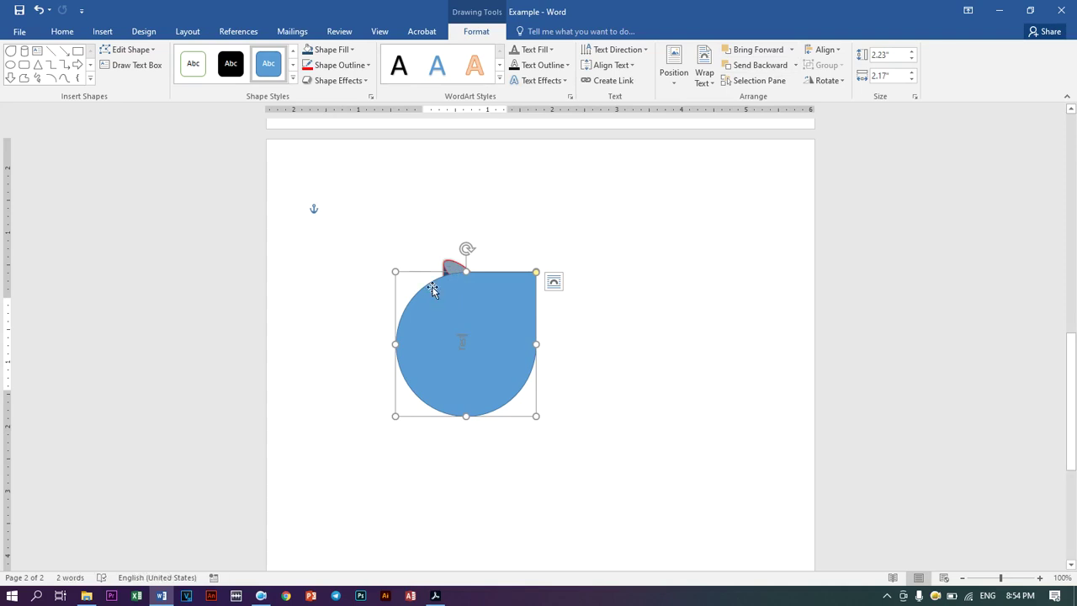
left_click(791, 50)
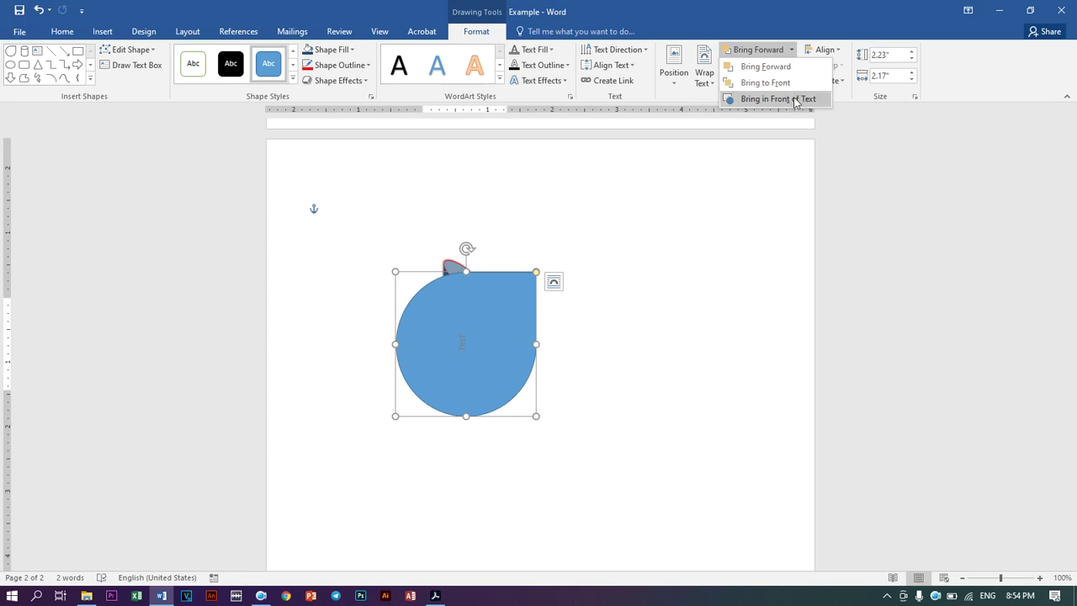
left_click(795, 103)
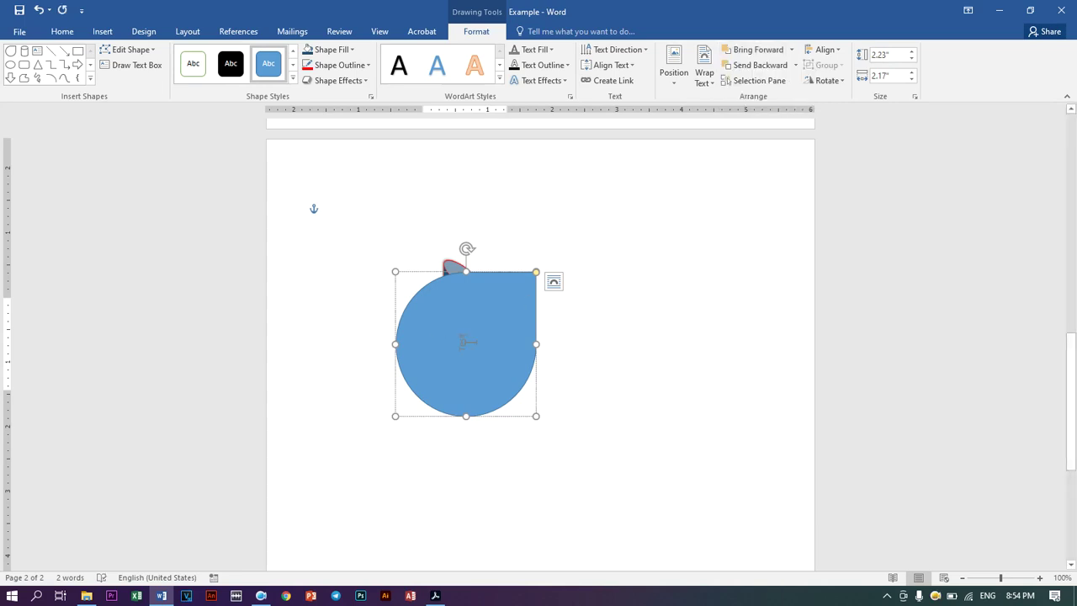
Bring the teardrop to the front, then send it backward behind the cylinder
left_click(604, 337)
left_click(512, 289)
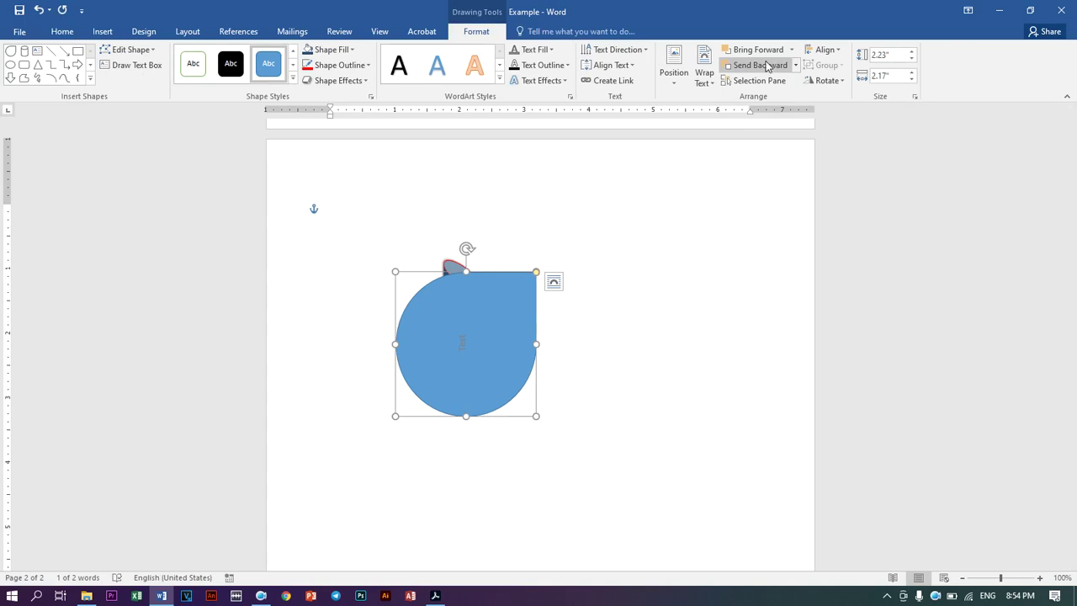
left_click(794, 52)
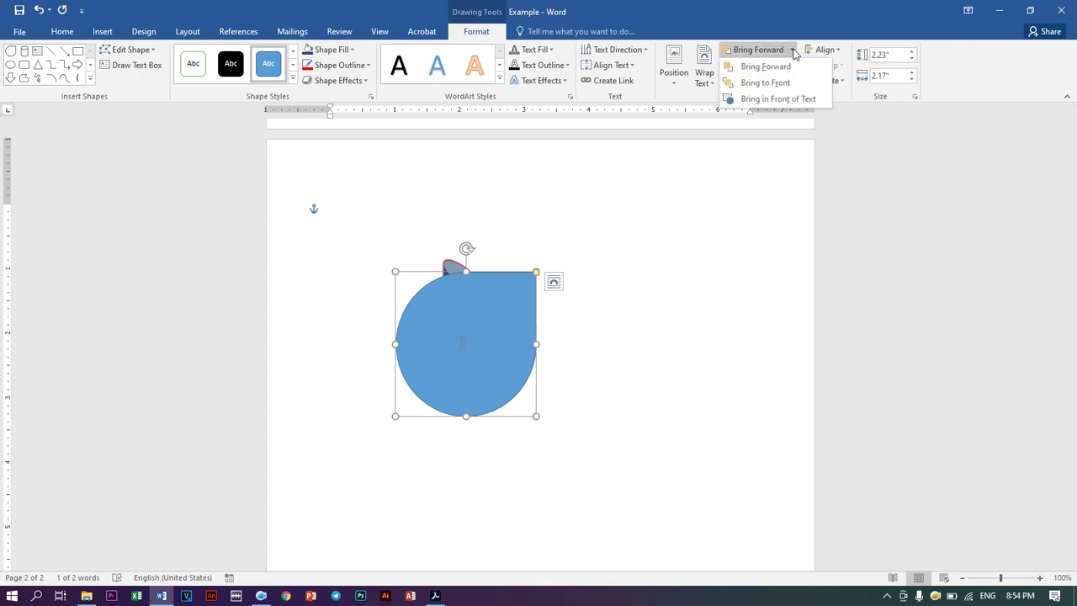
left_click(795, 81)
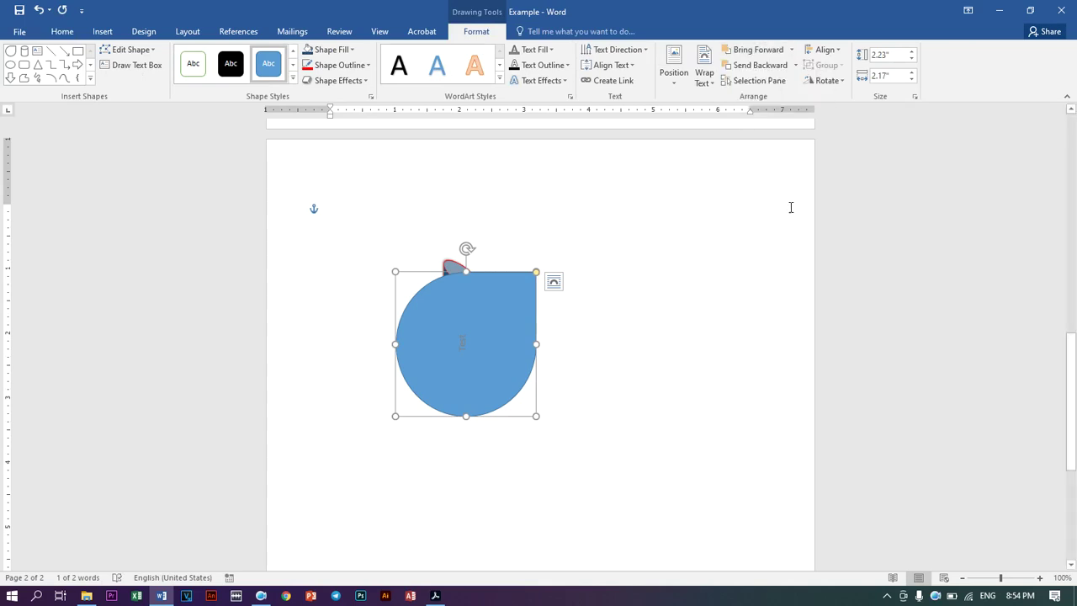
left_click(789, 67)
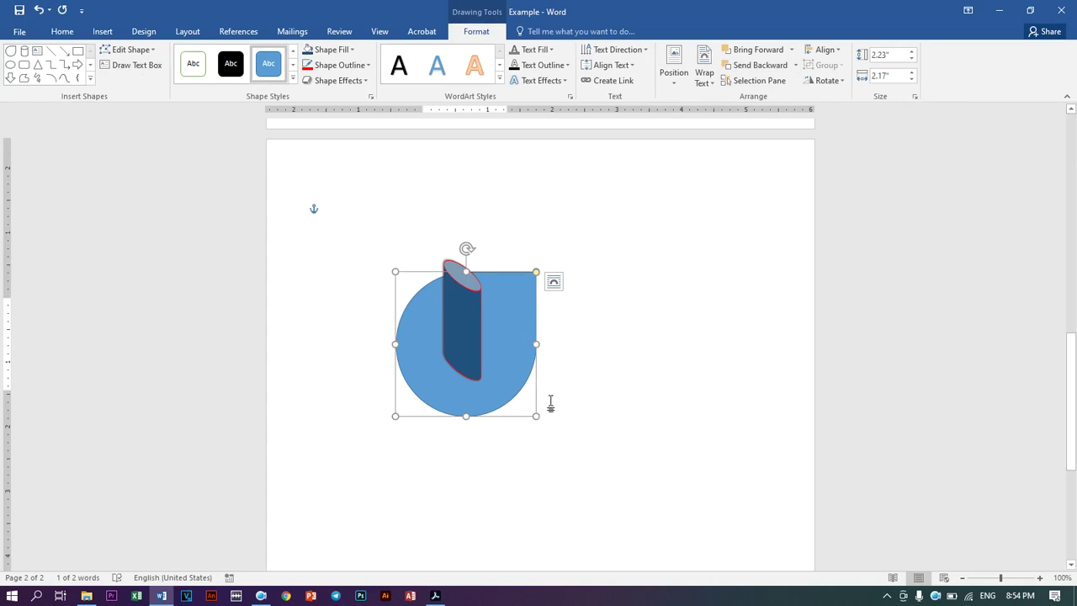
Drag the cylinder out so it stands to the right of the teardrop
left_click(629, 387)
left_click(469, 324)
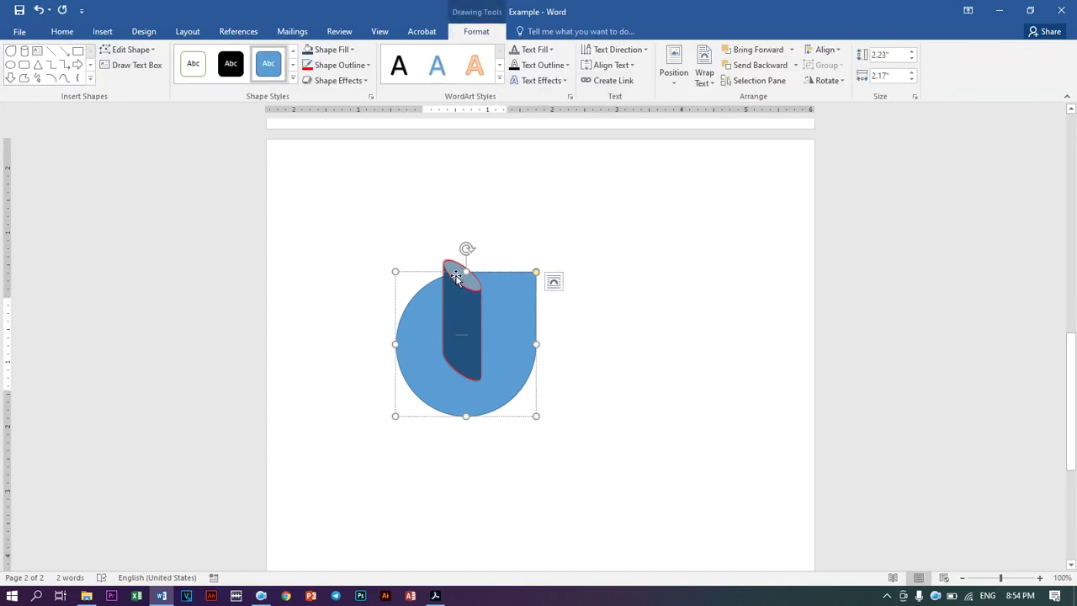
mouse_move(460, 278)
left_mouse_down()
mouse_move(663, 266)
mouse_move(640, 296)
left_mouse_up()
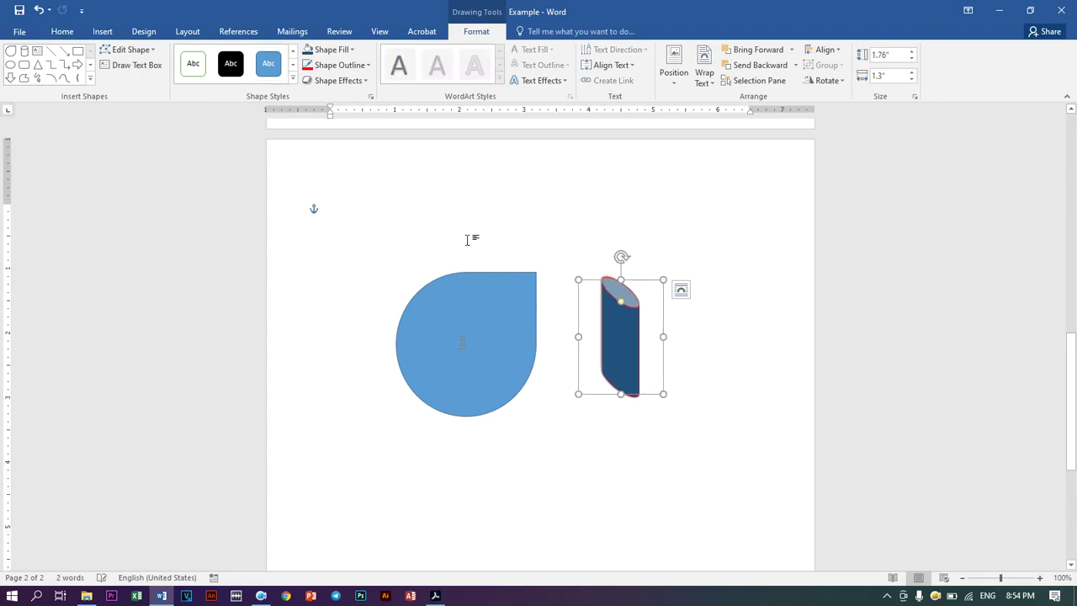
left_click(99, 33)
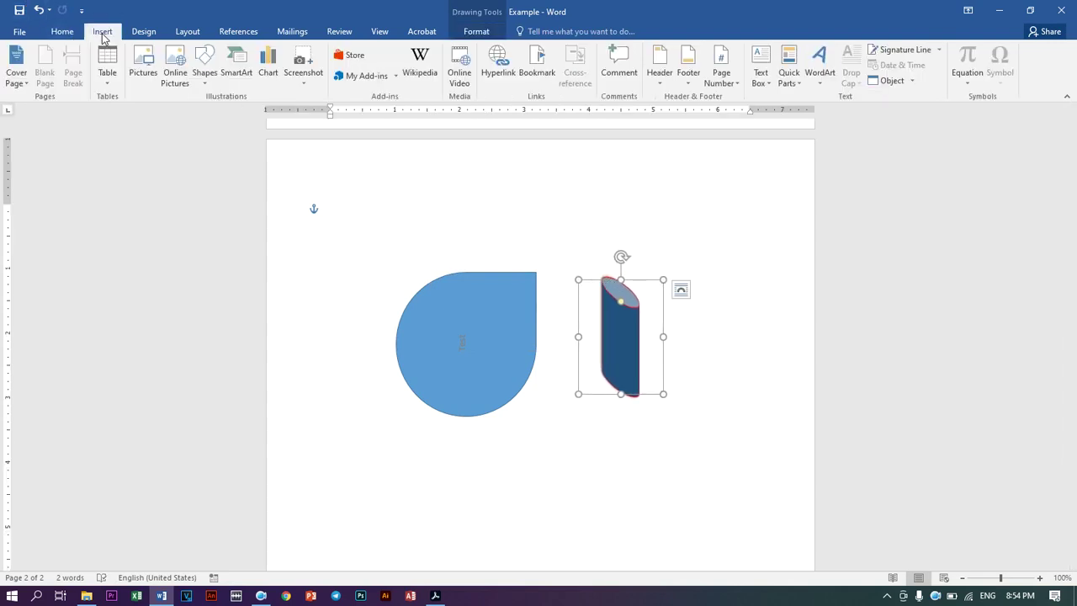
Draw a 1.14" by 1.35" rectangle below the teardrop and fill it yellow
left_click(207, 85)
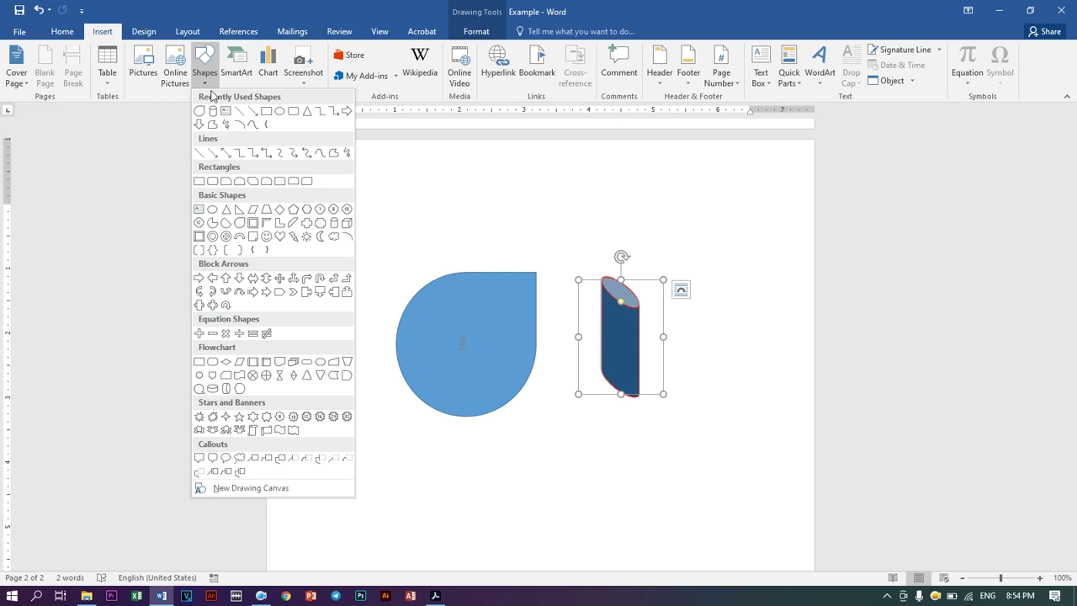
left_click(265, 110)
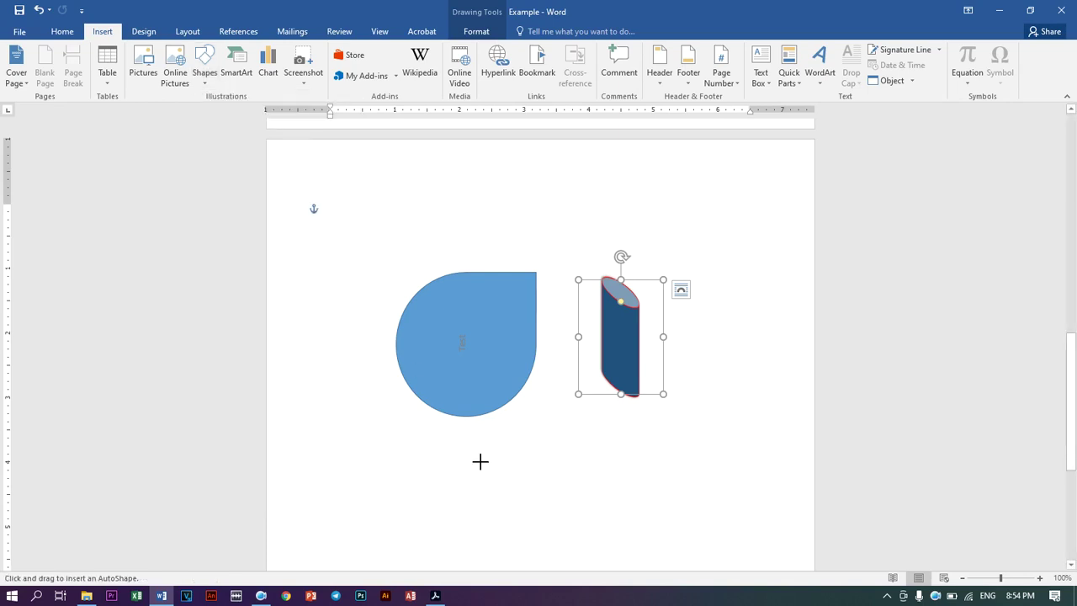
left_click_drag(480, 462, 568, 539)
scroll(626, 426, "up", 3)
scroll(606, 370, "down", 3)
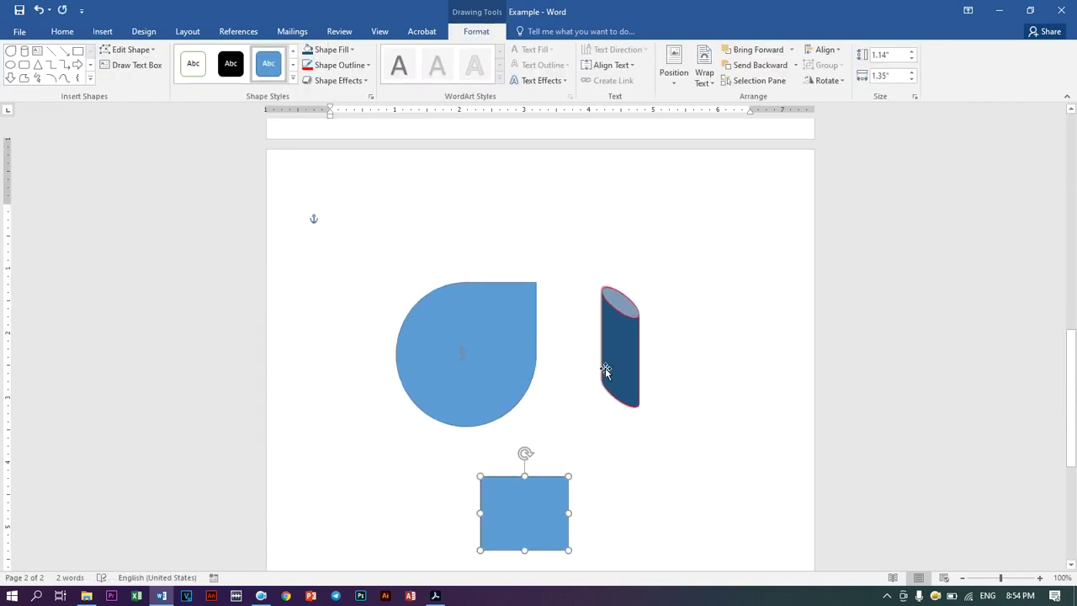
left_click(332, 50)
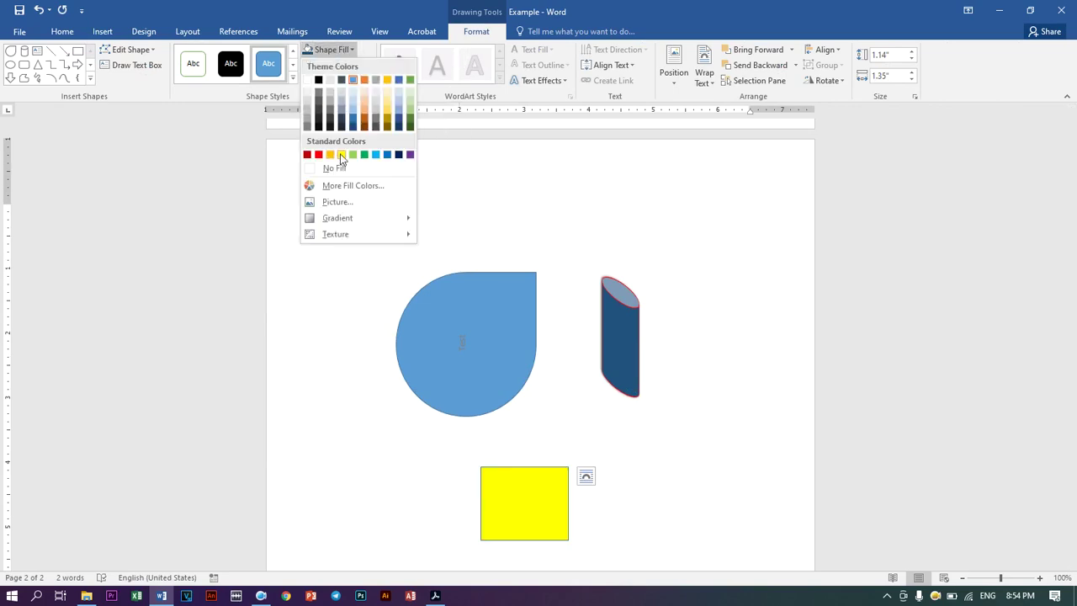
left_click(341, 154)
scroll(671, 427, "down", 4)
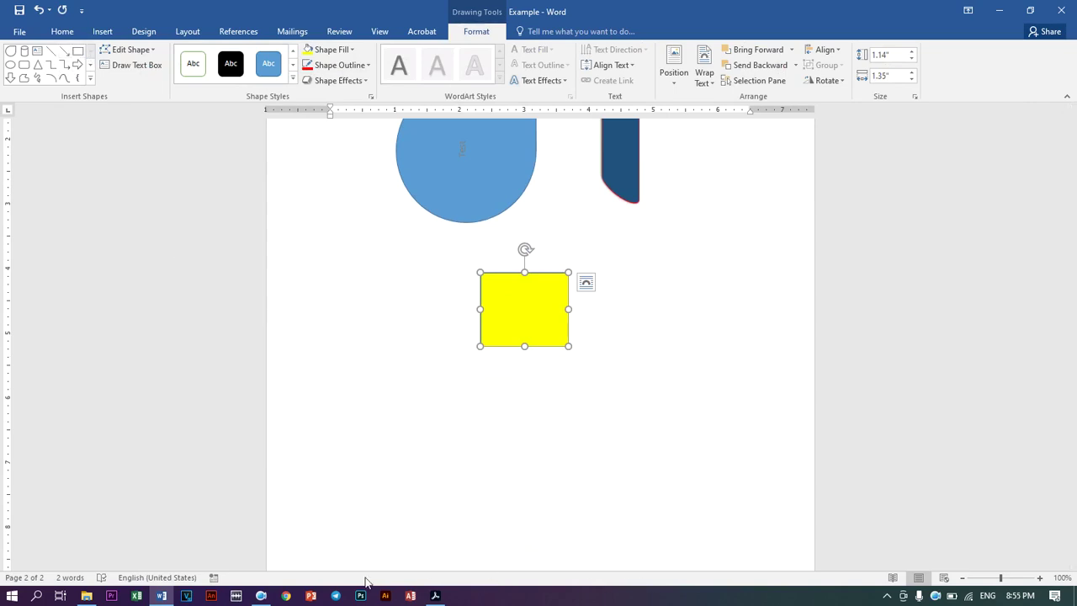
mouse_move(263, 597)
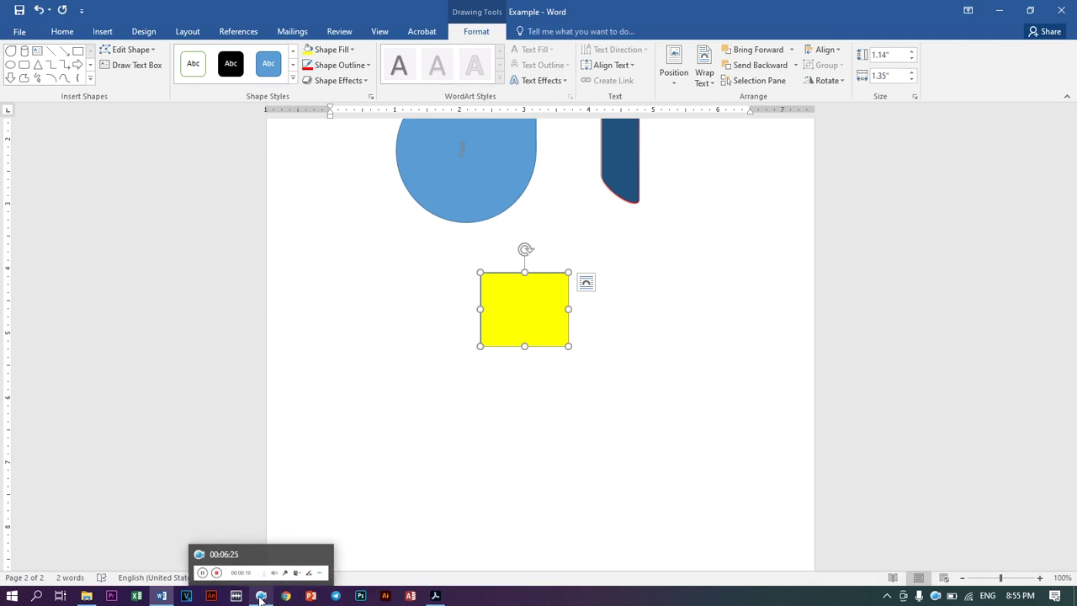
left_click(260, 557)
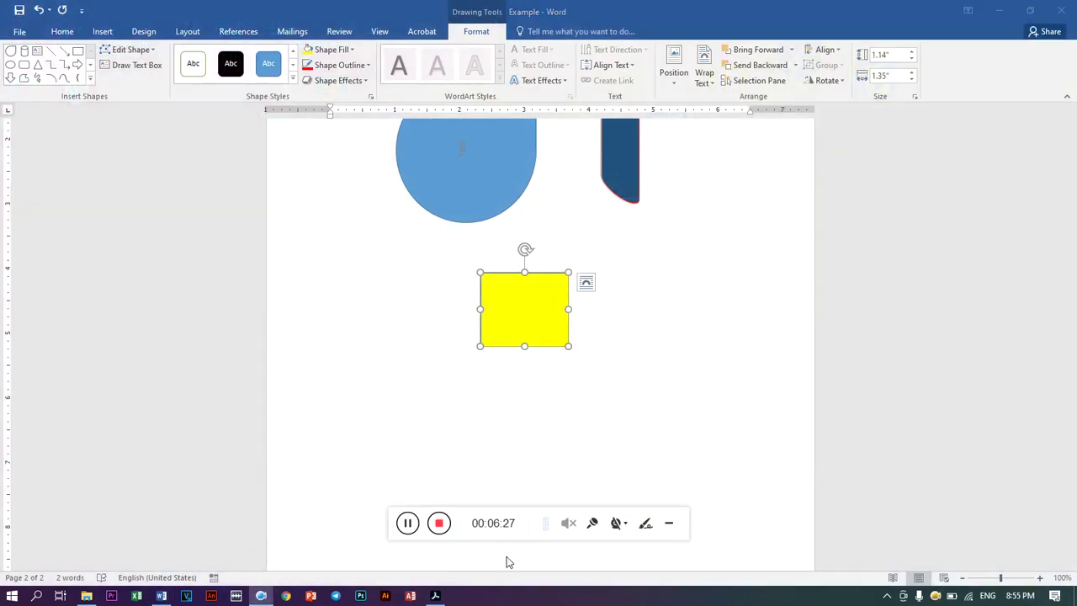